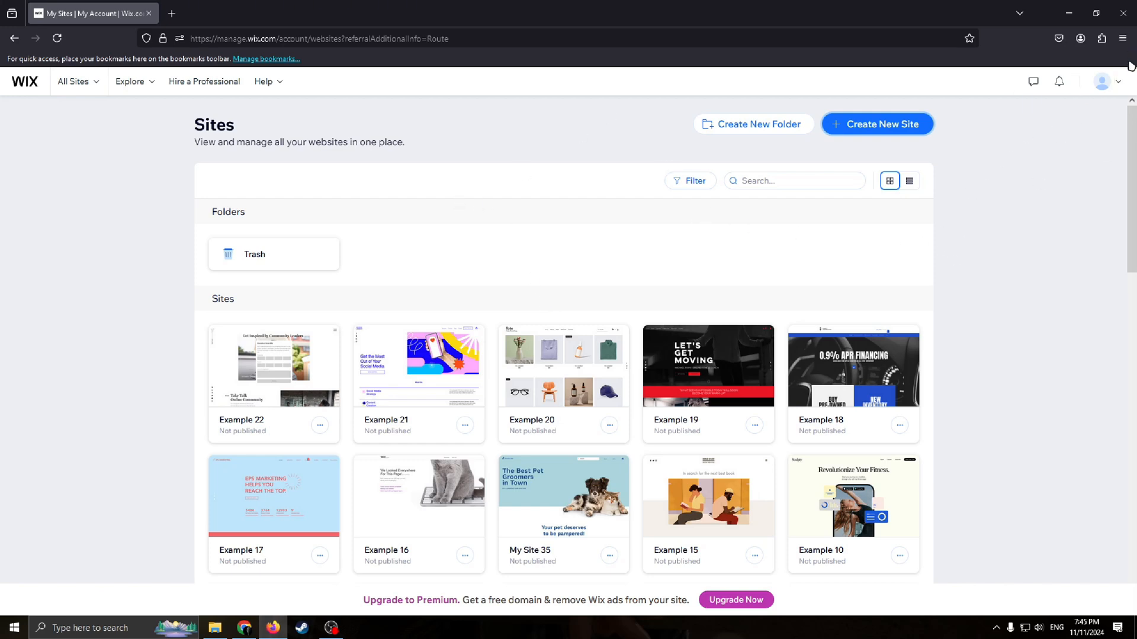
pyautogui.click(1106, 82)
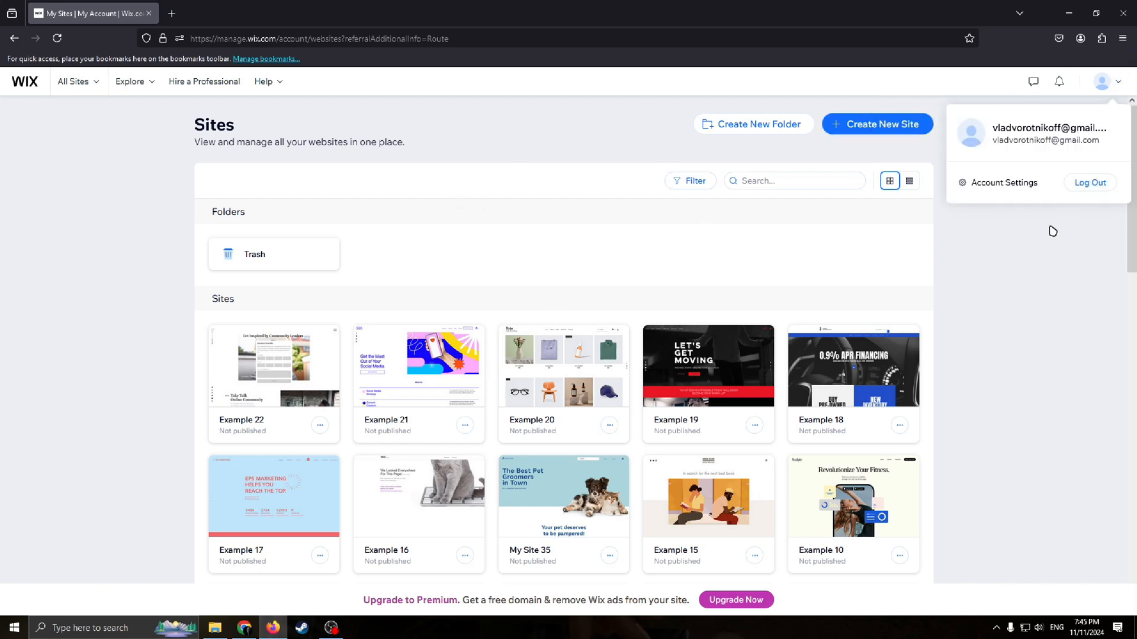
pyautogui.click(1038, 314)
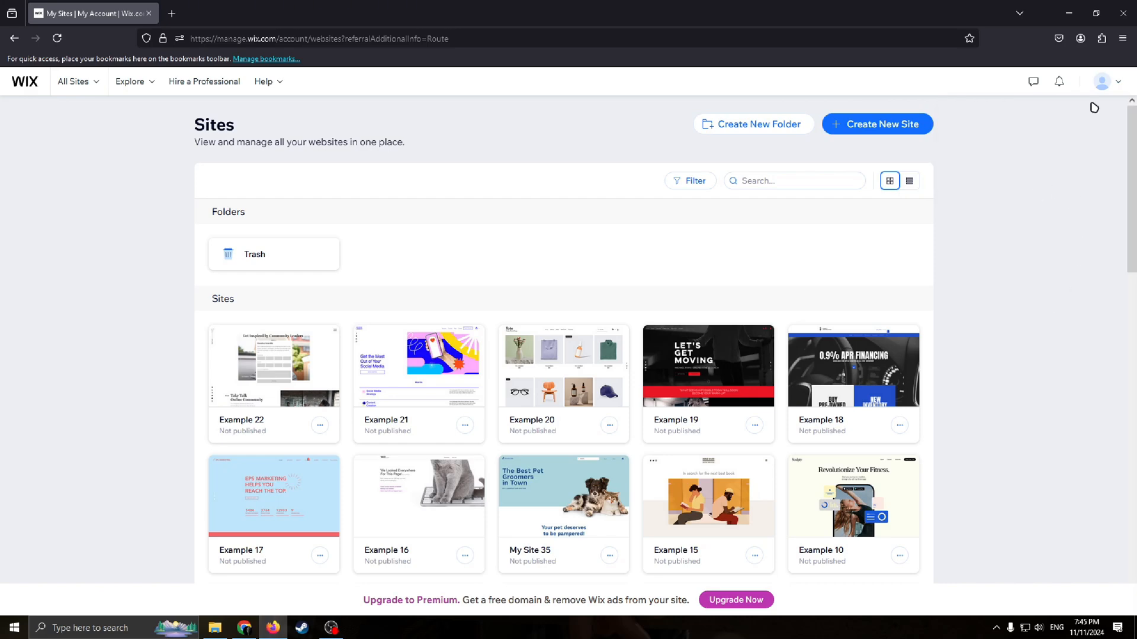
pyautogui.click(1120, 84)
pyautogui.moveTo(1131, 127)
pyautogui.mouseDown()
pyautogui.moveTo(1129, 116)
pyautogui.moveTo(1132, 147)
pyautogui.moveTo(1130, 135)
pyautogui.mouseUp()
pyautogui.moveTo(1120, 82)
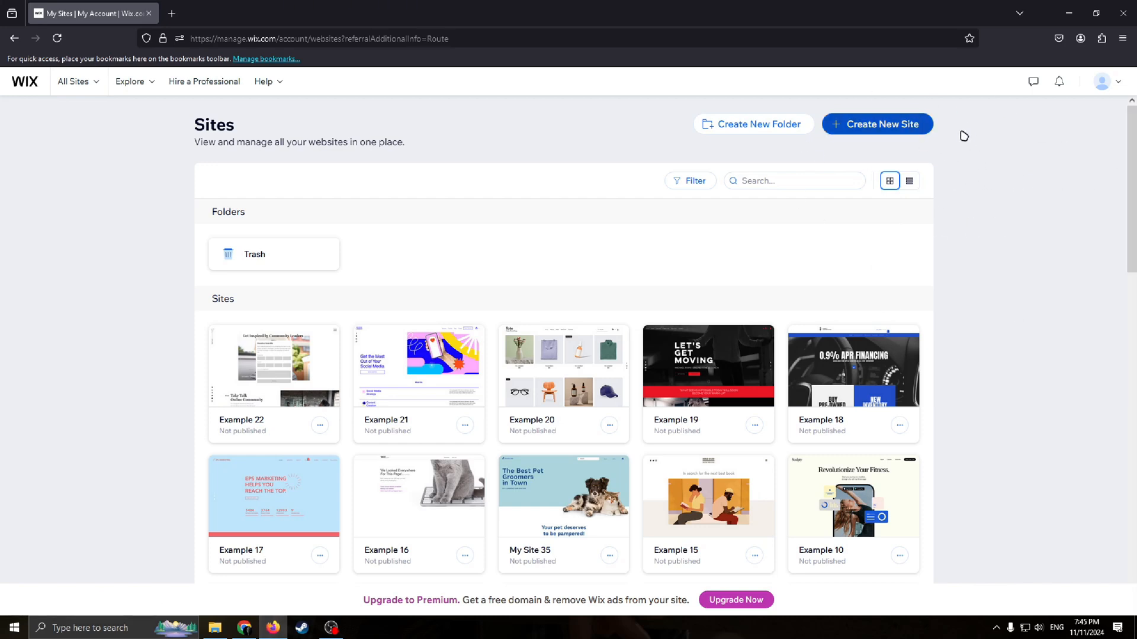
# Step: Start creating a new site and choose to set it up without the AI chat
pyautogui.click(905, 128)
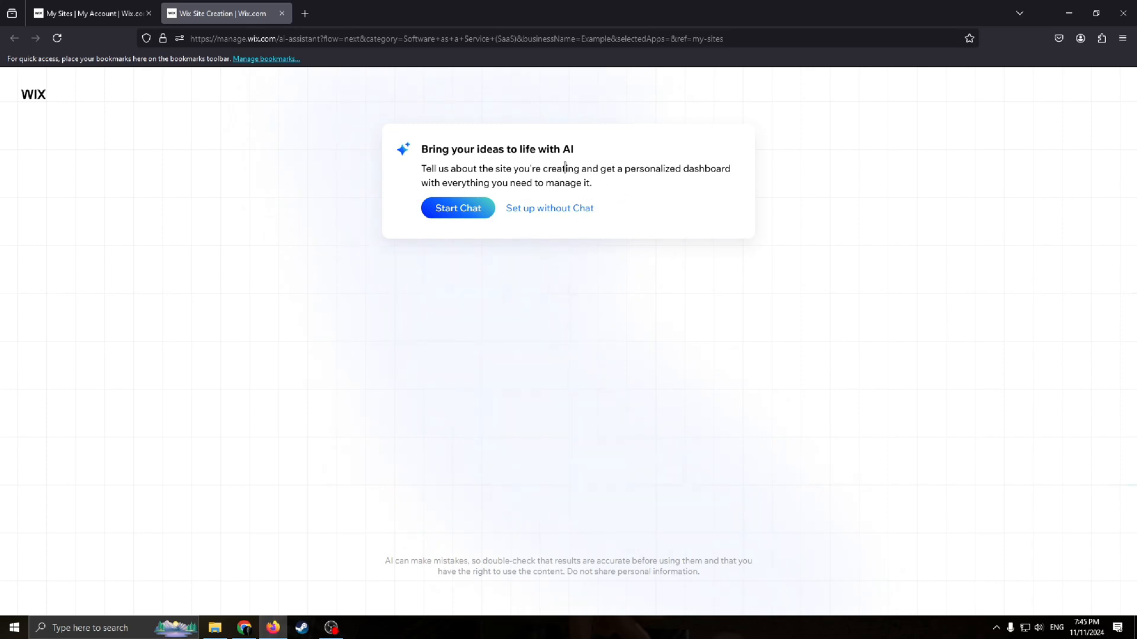
pyautogui.click(540, 211)
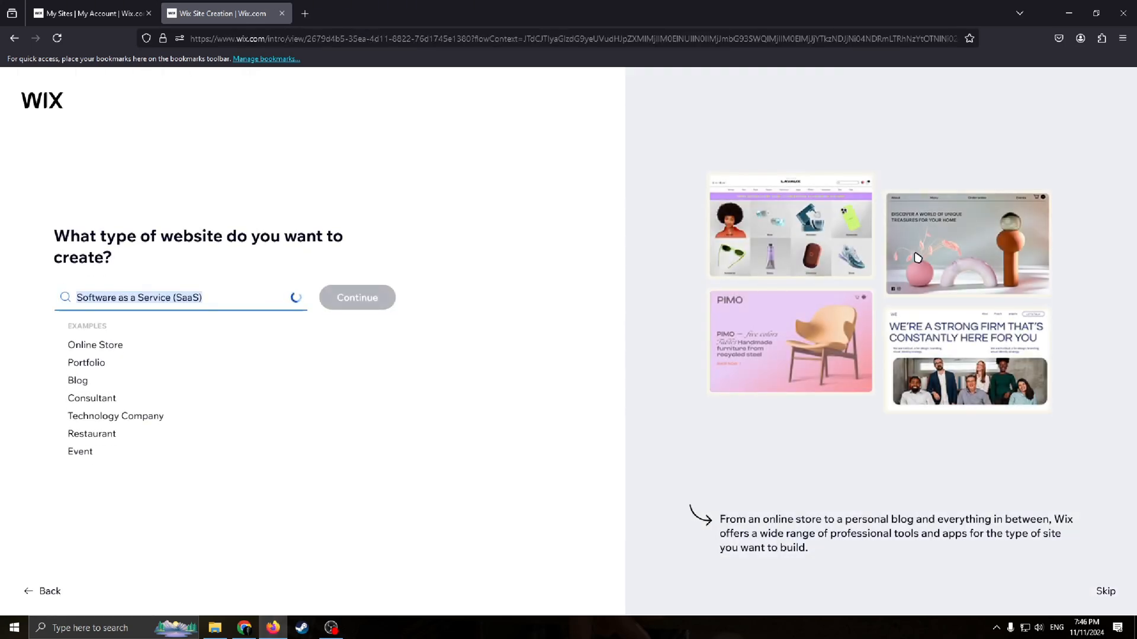
# Step: Set the website type to Catering Service and continue
pyautogui.click(296, 297)
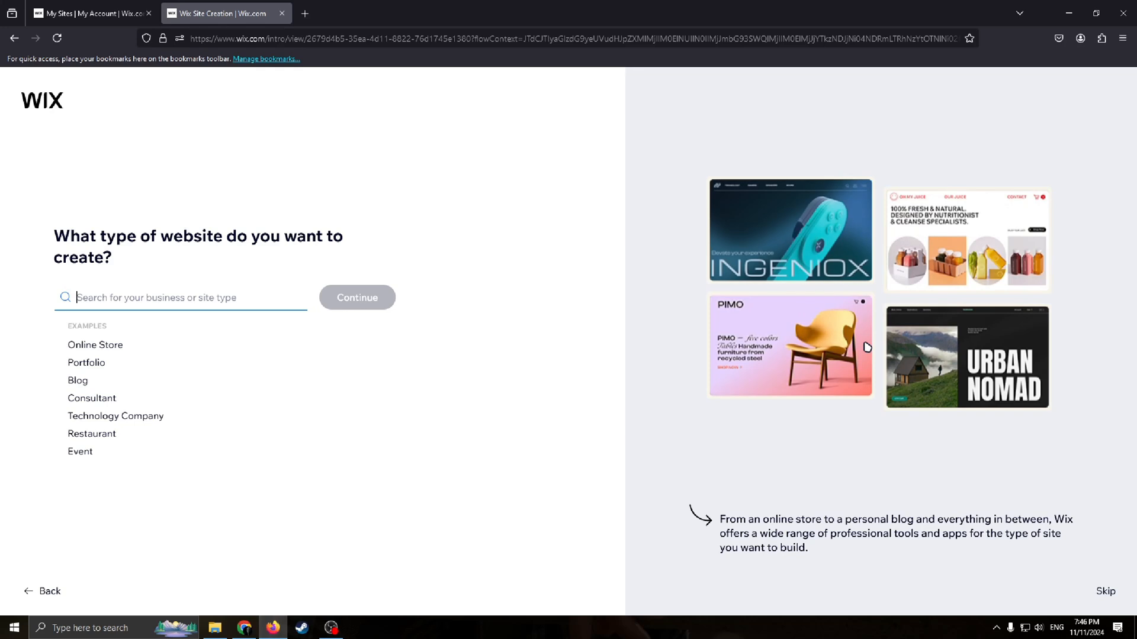
pyautogui.write('Cateri')
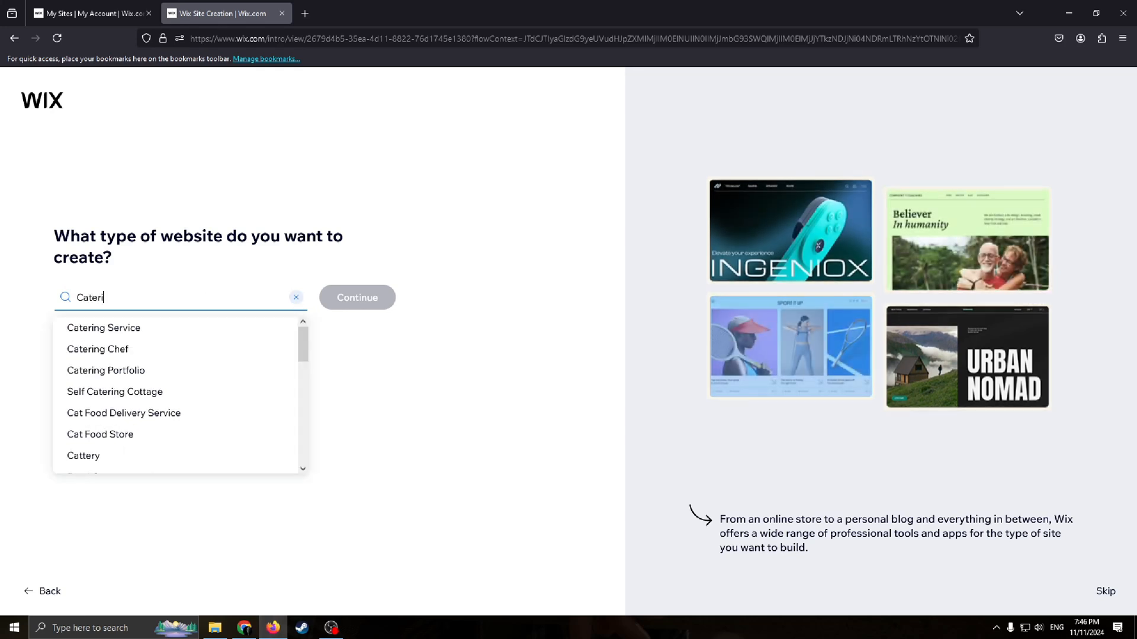
pyautogui.write('ng')
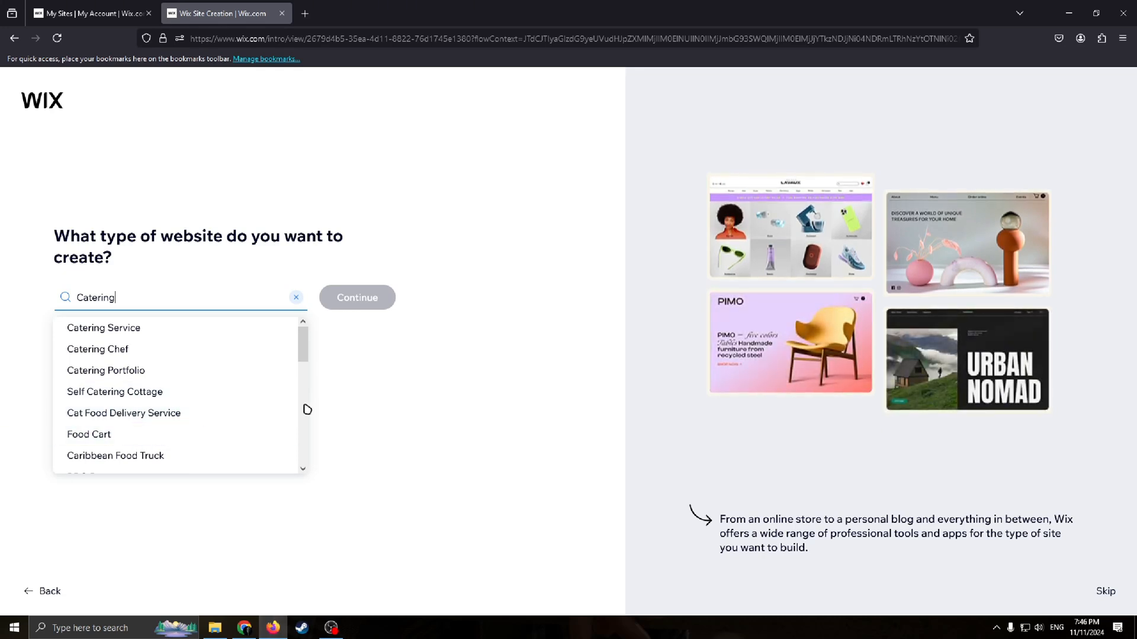
pyautogui.scroll(-2, 285, 410)
pyautogui.scroll(2, 264, 411)
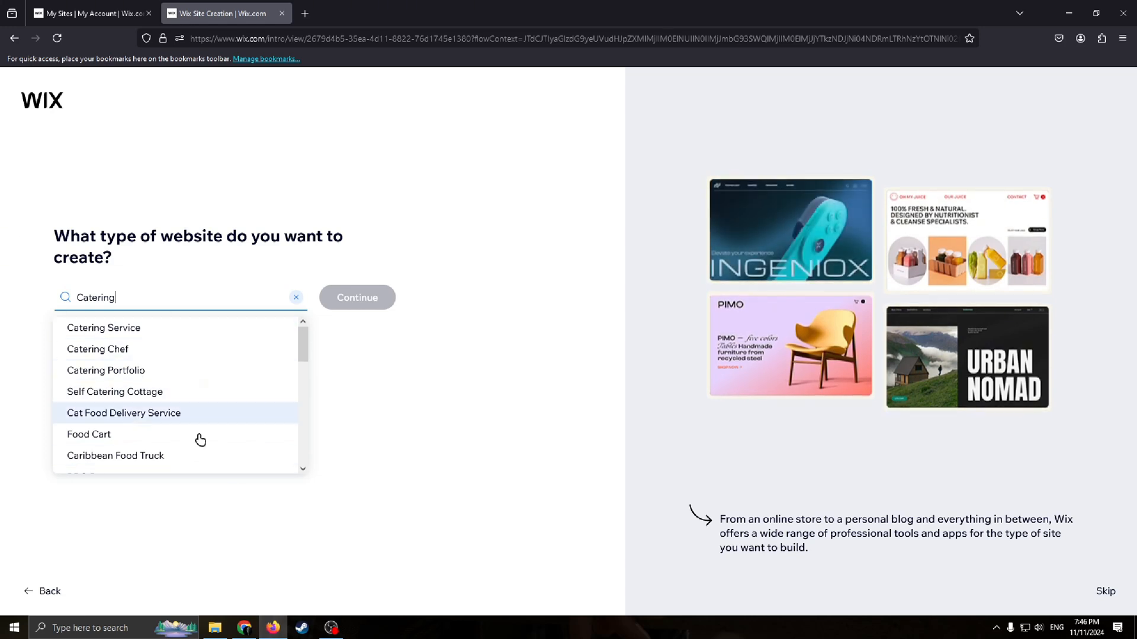
pyautogui.click(116, 328)
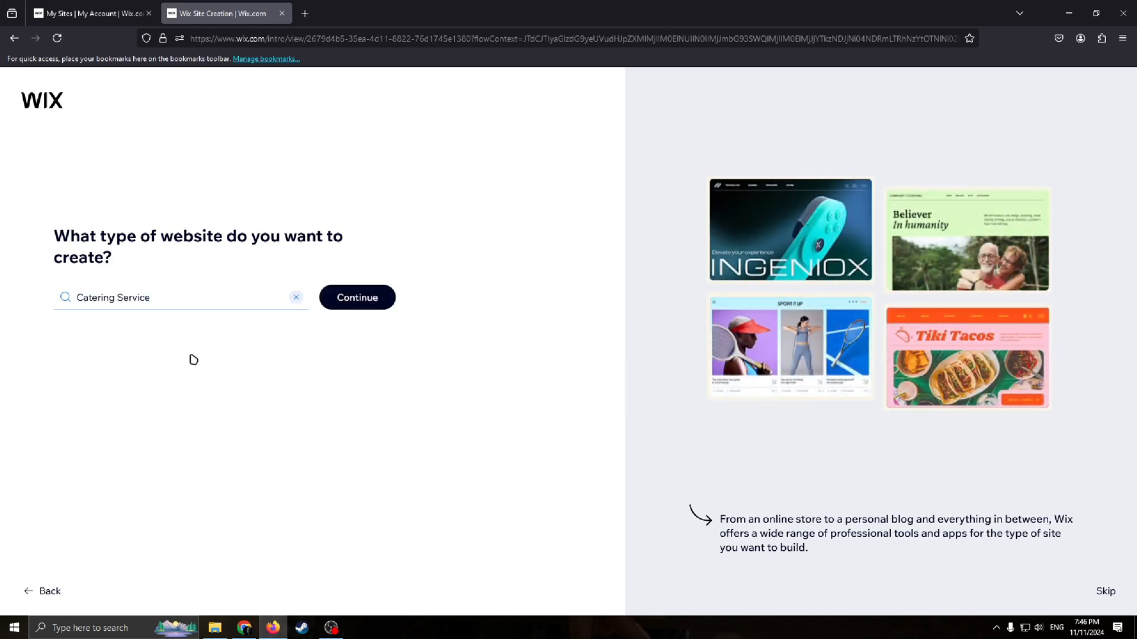
pyautogui.click(384, 299)
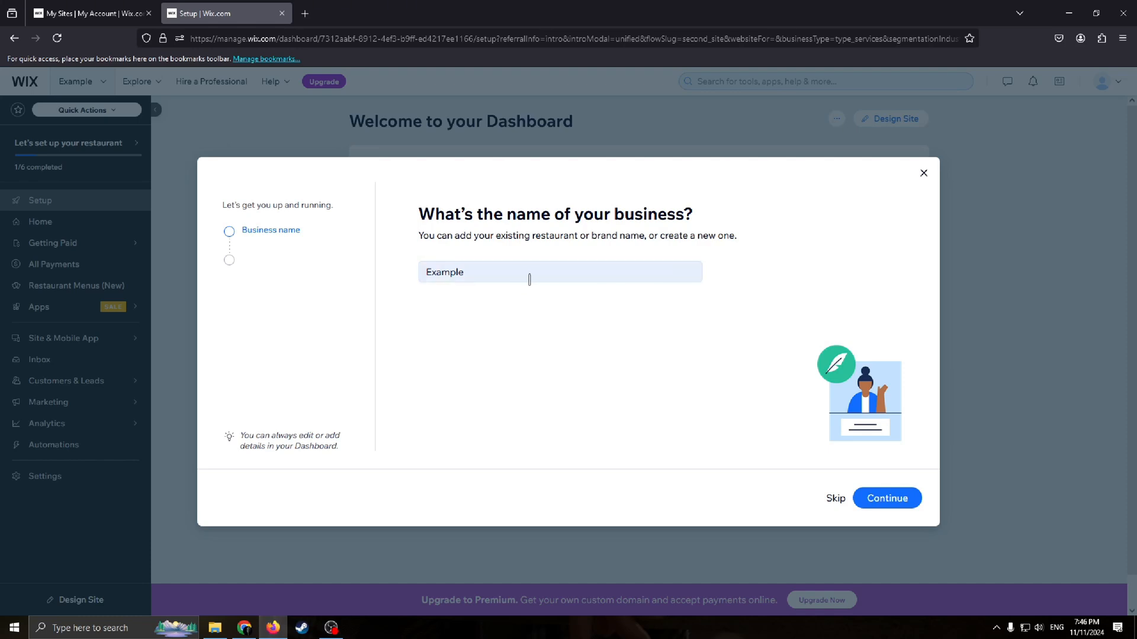
# Step: Confirm the business name Example and continue to the apps step
pyautogui.click(422, 279)
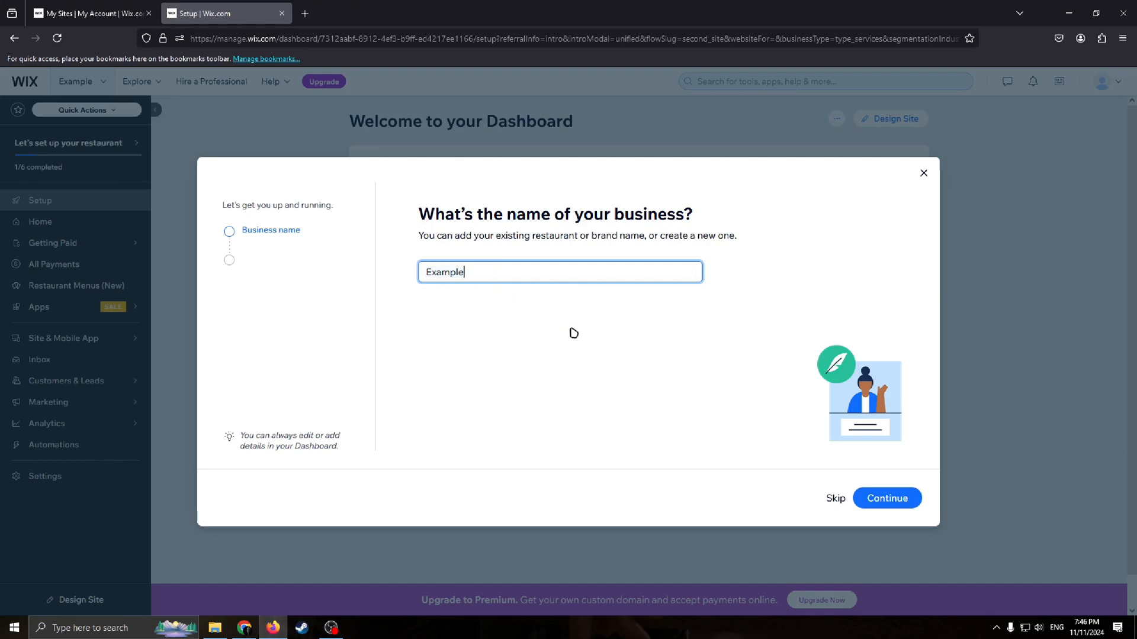
pyautogui.moveTo(668, 214); pyautogui.dragTo(454, 214)
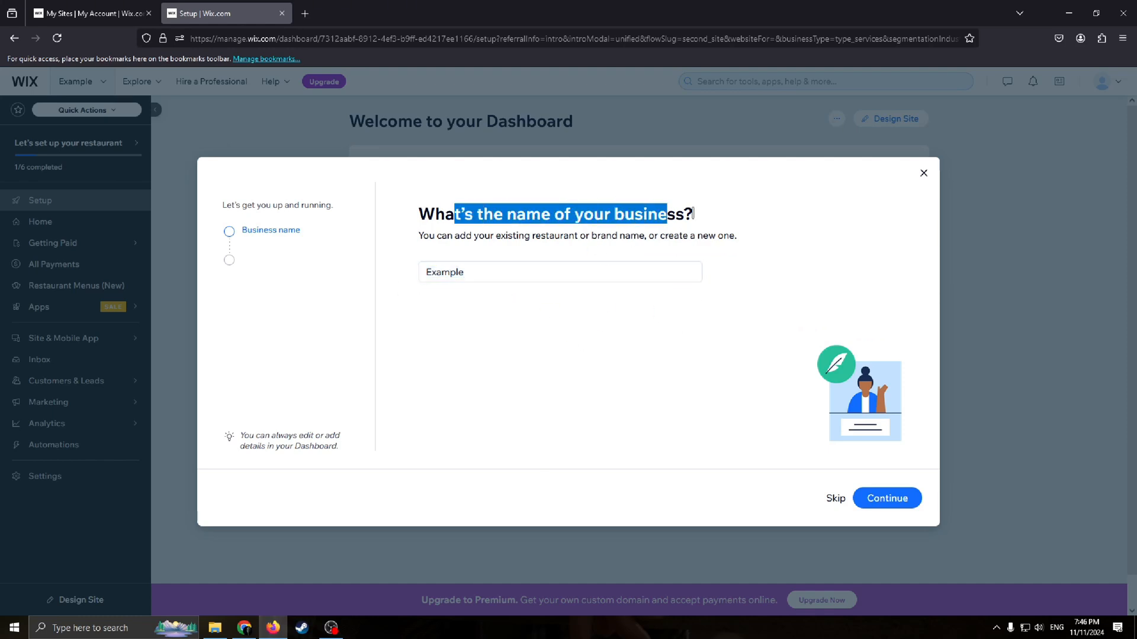
pyautogui.click(499, 281)
pyautogui.press('Return')
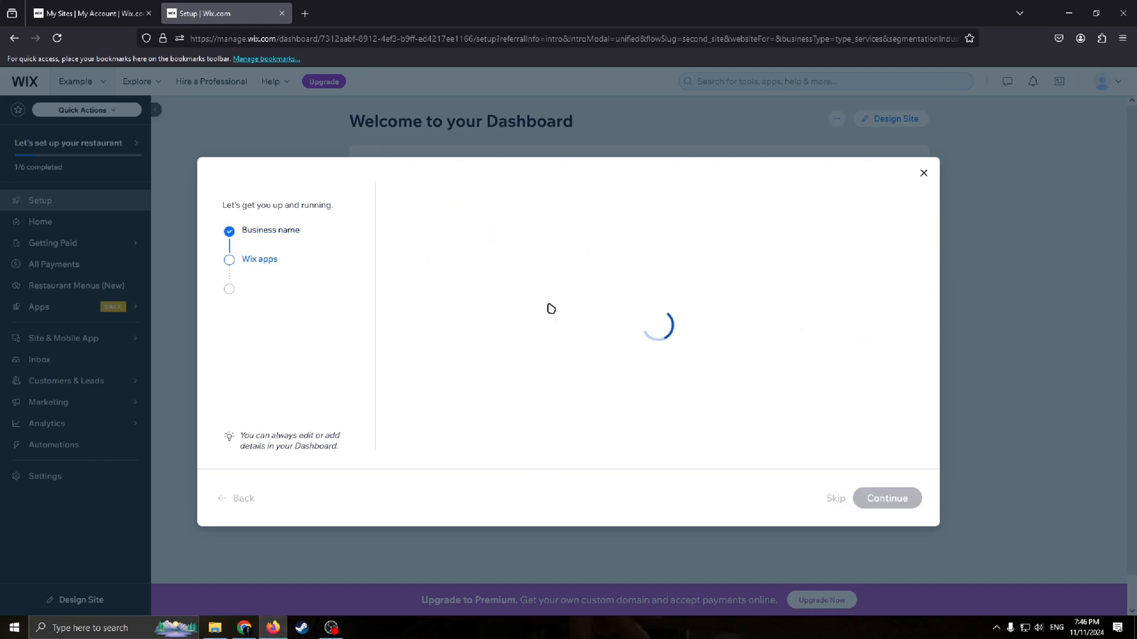
# Step: Deselect the Bookings app from the recommended apps
pyautogui.scroll(-1, 814, 377)
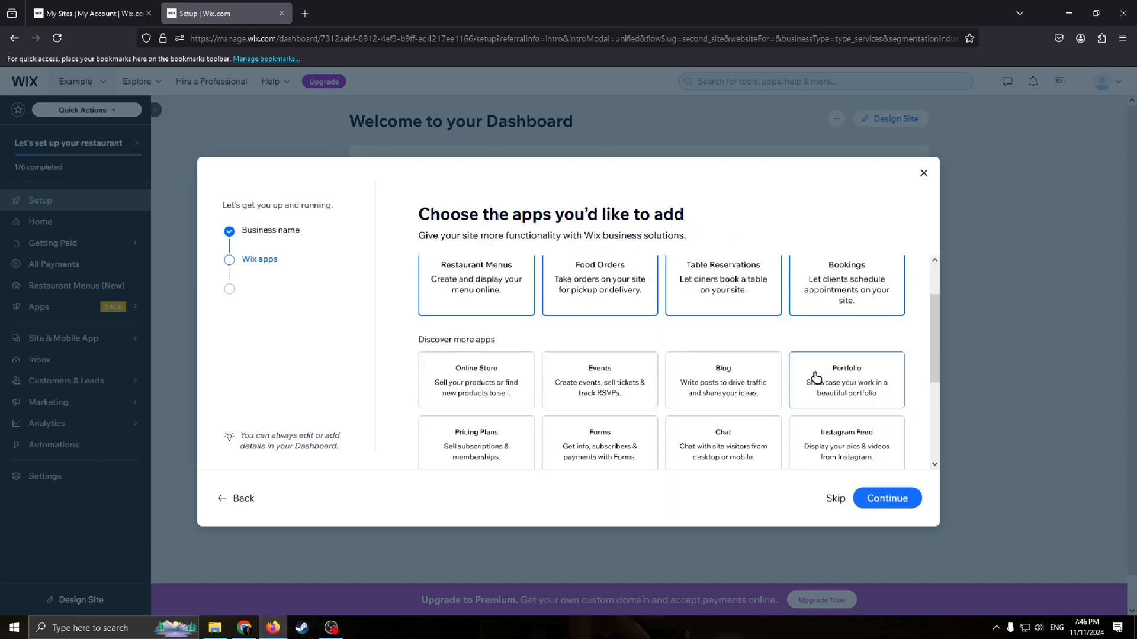
pyautogui.scroll(1, 643, 335)
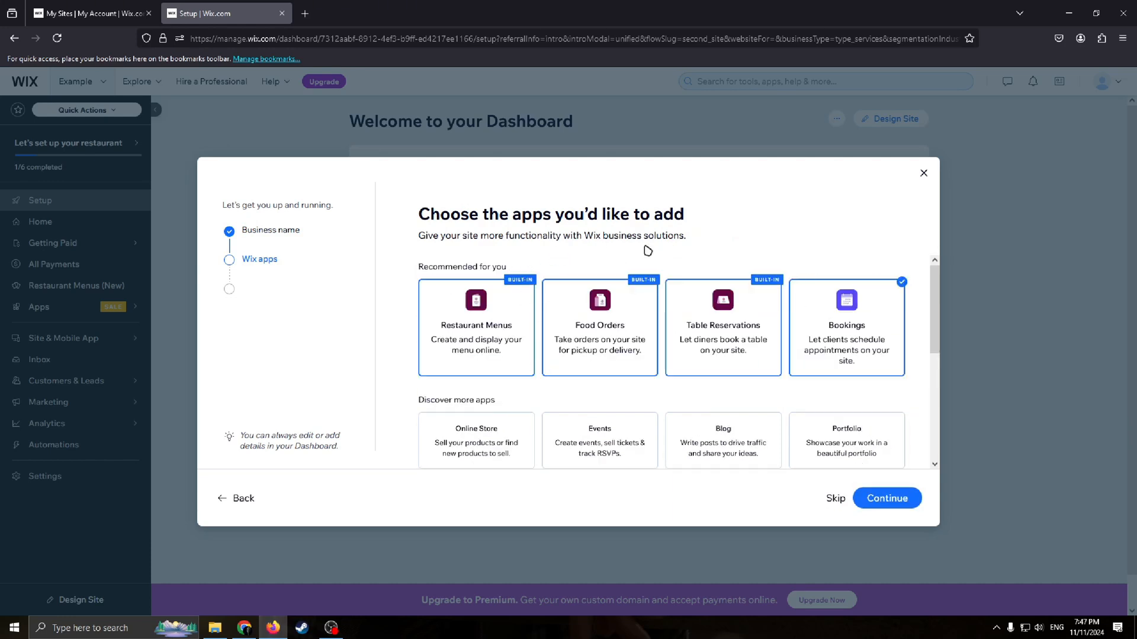
pyautogui.moveTo(529, 212); pyautogui.dragTo(438, 217)
pyautogui.click(719, 267)
pyautogui.click(521, 233)
pyautogui.scroll(-2, 691, 304)
pyautogui.scroll(2, 691, 305)
pyautogui.scroll(-2, 673, 342)
pyautogui.scroll(2, 778, 331)
pyautogui.moveTo(510, 277); pyautogui.dragTo(440, 278)
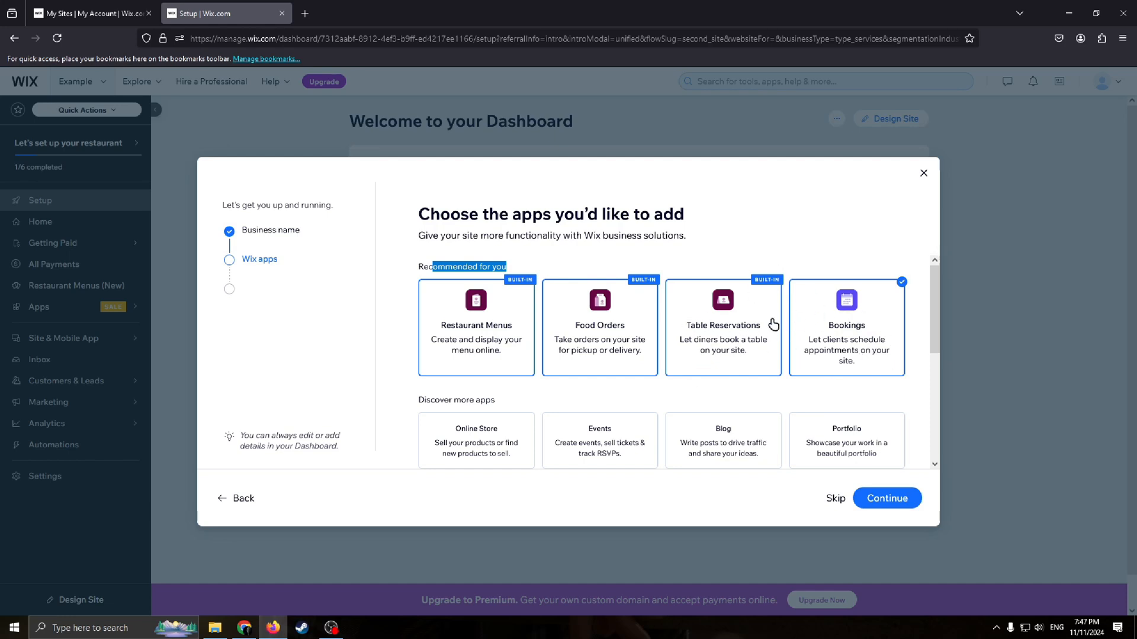
pyautogui.click(855, 320)
pyautogui.click(855, 320)
pyautogui.click(842, 323)
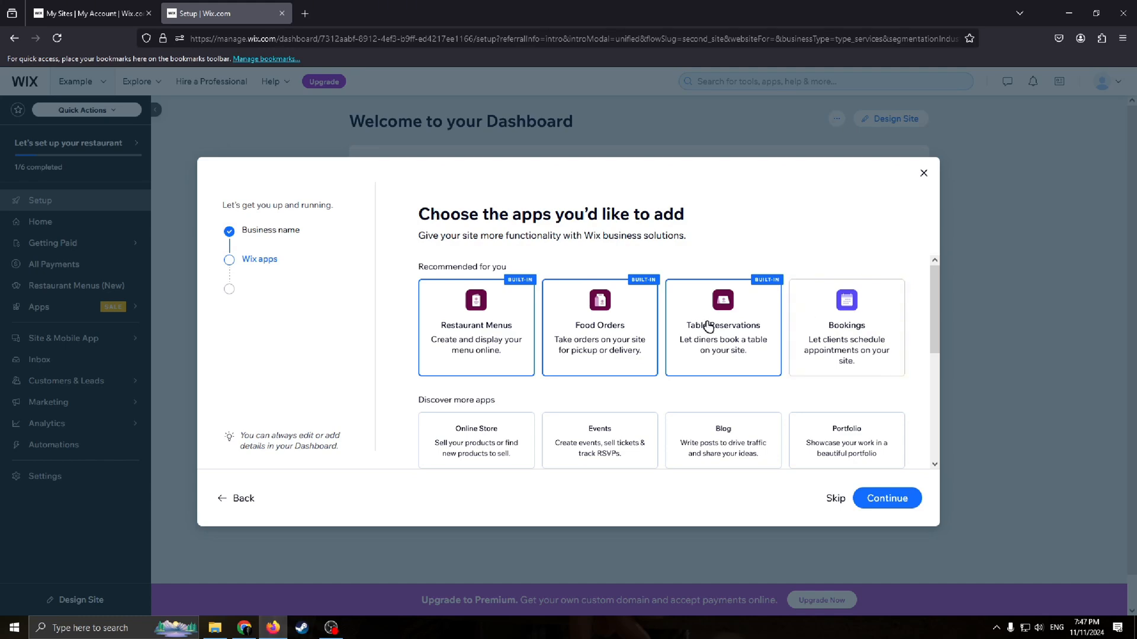
# Step: Browse the remaining apps and continue the setup with the current app selection
pyautogui.scroll(-2, 728, 371)
pyautogui.scroll(1, 832, 384)
pyautogui.scroll(1, 548, 411)
pyautogui.scroll(-1, 604, 353)
pyautogui.scroll(1, 545, 386)
pyautogui.scroll(-2, 545, 386)
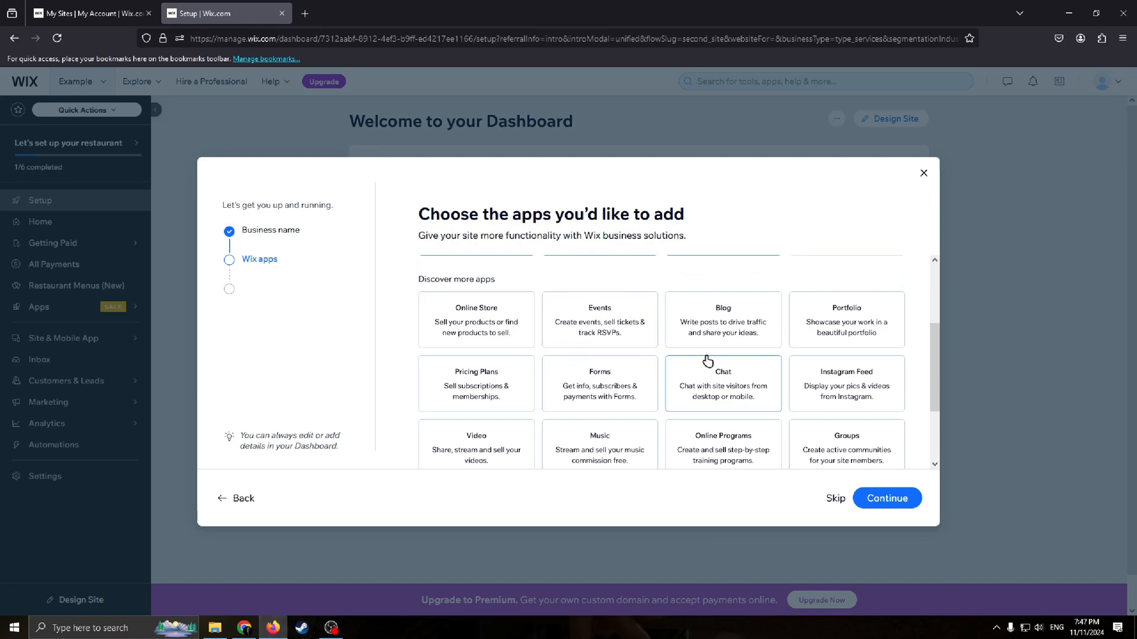
pyautogui.scroll(-2, 817, 411)
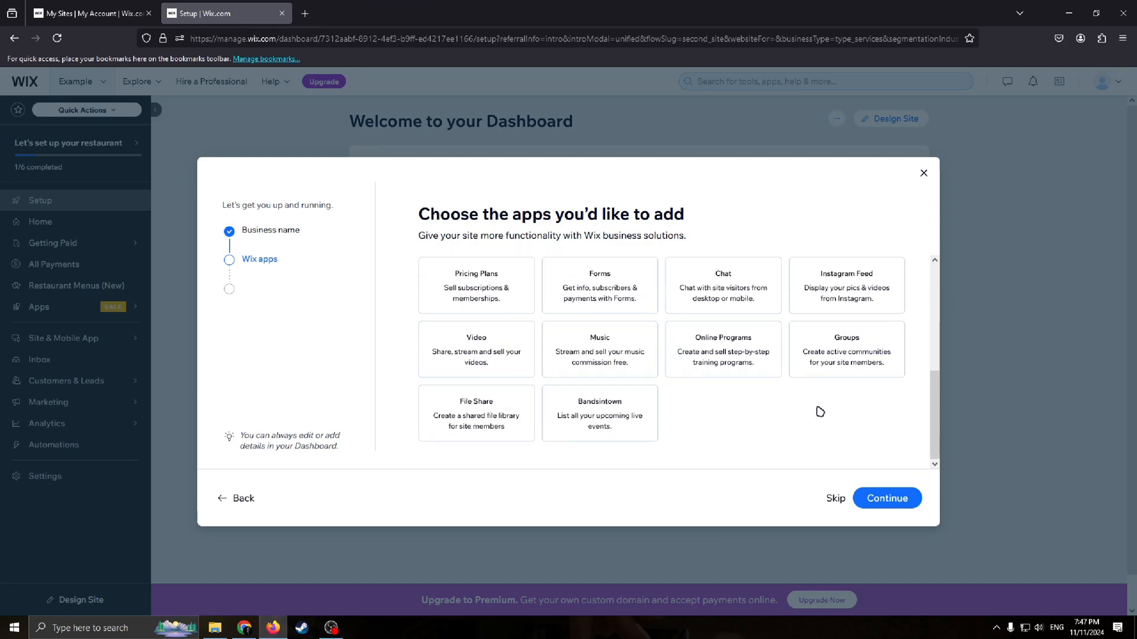
pyautogui.scroll(4, 610, 412)
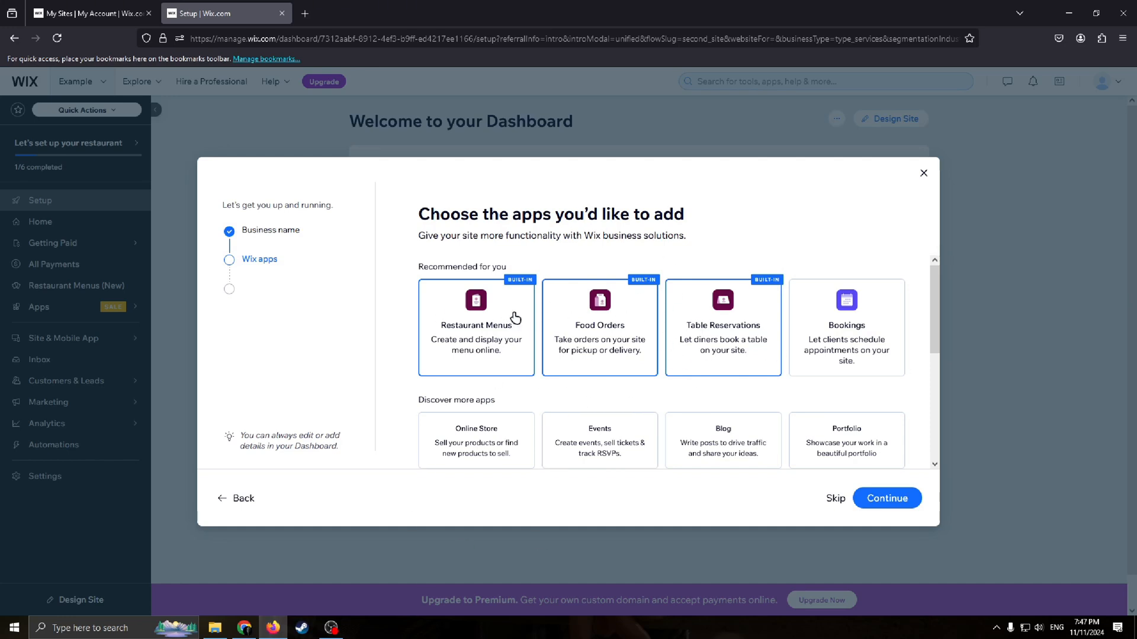
pyautogui.click(891, 499)
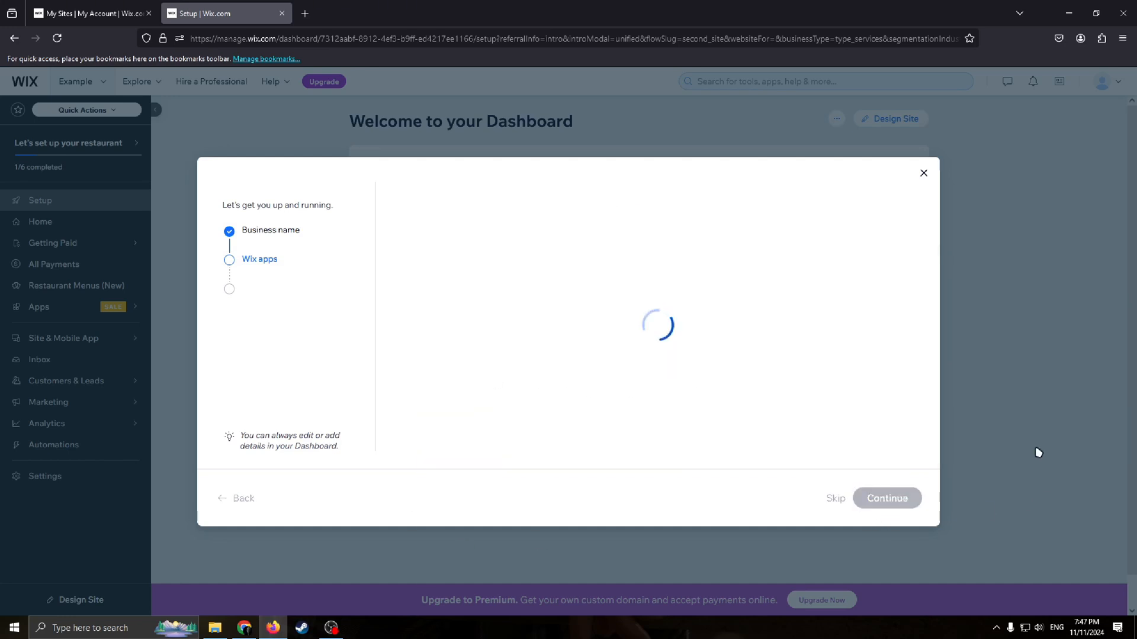
pyautogui.click(627, 371)
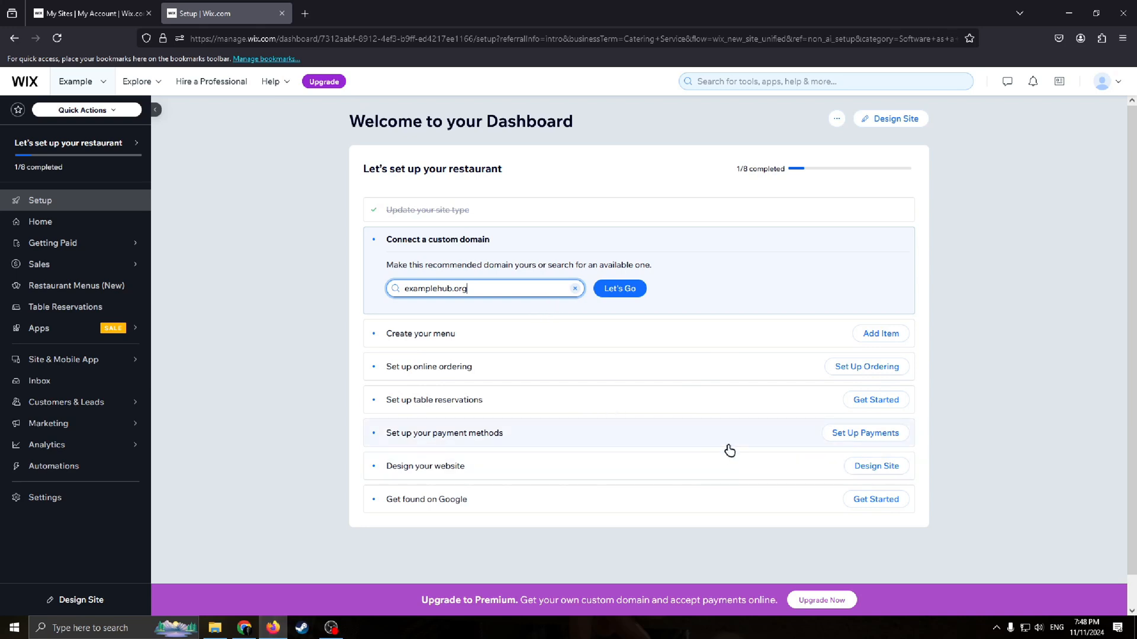
# Step: Start designing the website and choose to customize a template
pyautogui.click(862, 470)
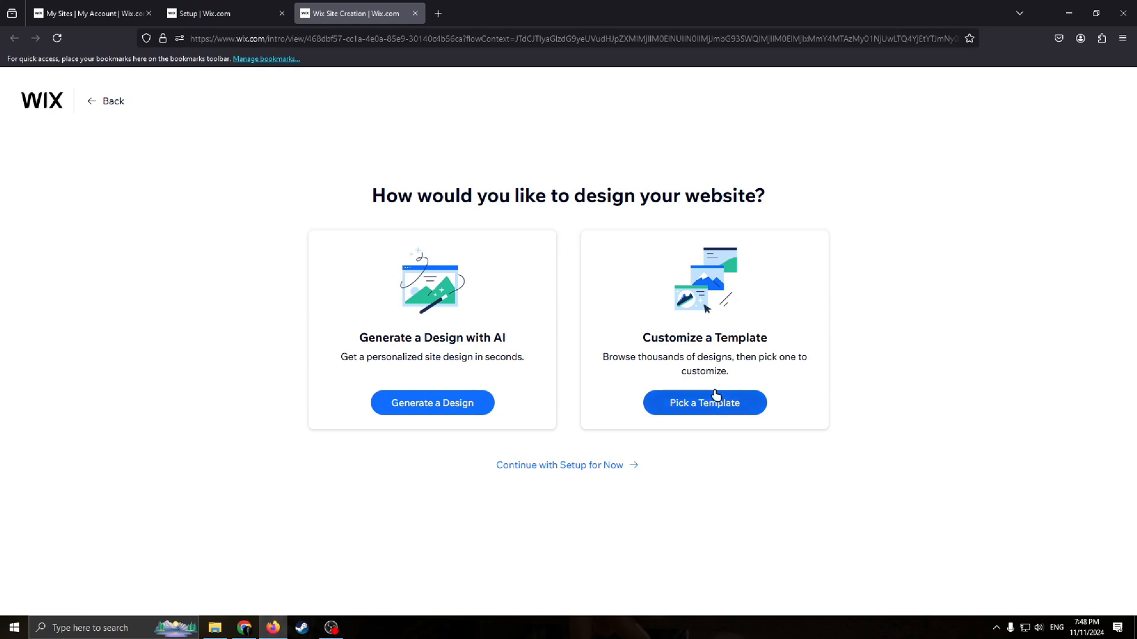
pyautogui.moveTo(612, 357); pyautogui.dragTo(875, 364)
pyautogui.click(882, 454)
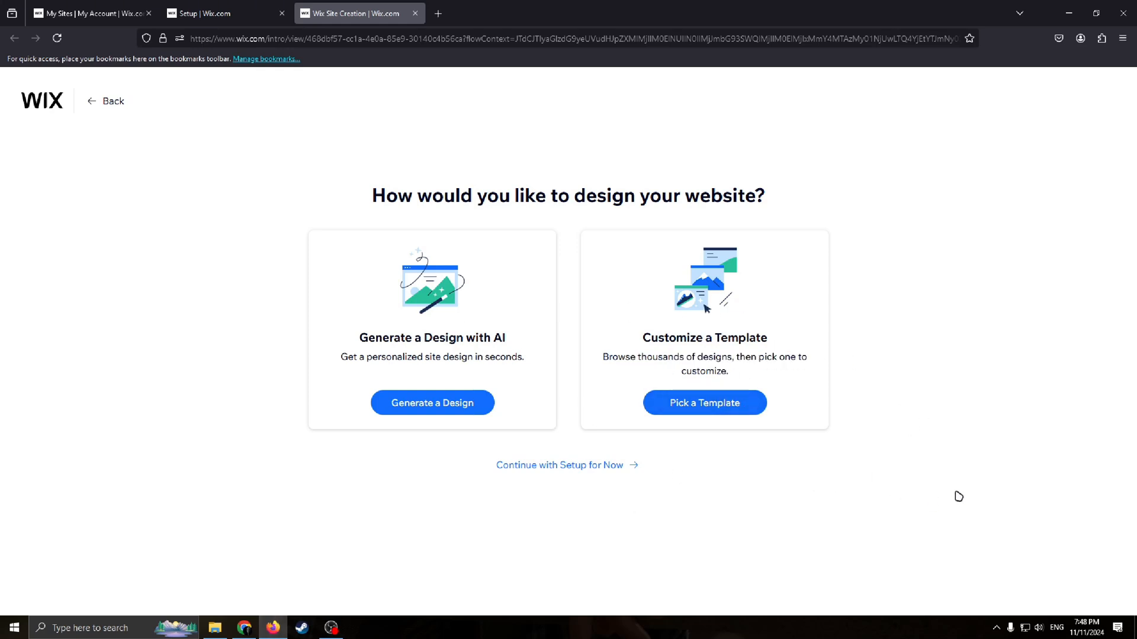
pyautogui.click(696, 399)
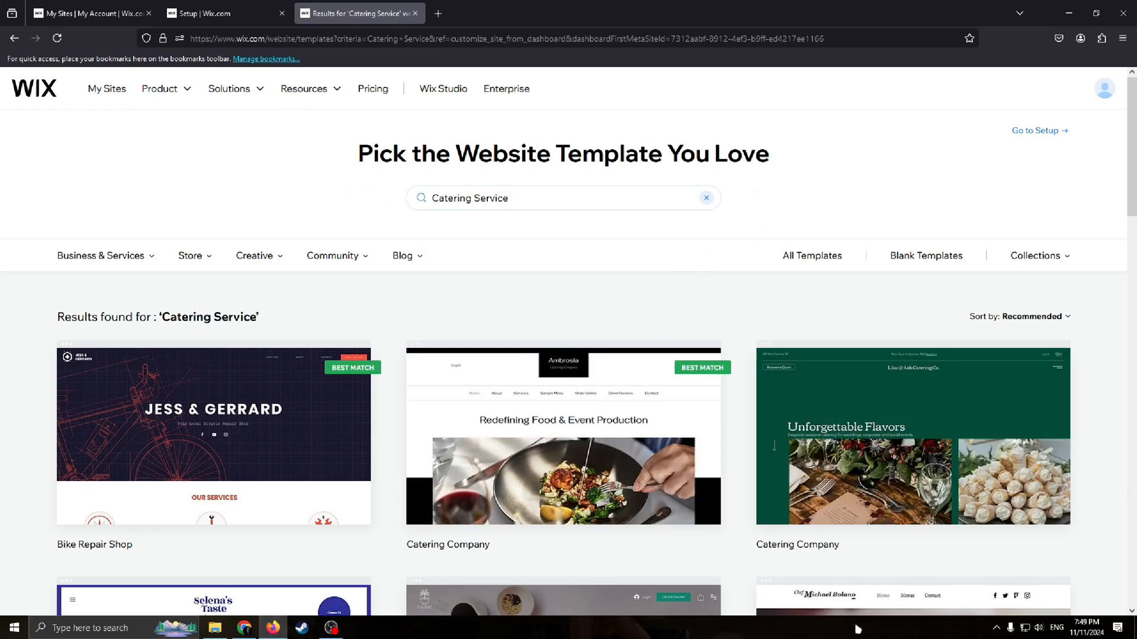
# Step: Browse the Catering Service template results
pyautogui.moveTo(912, 441)
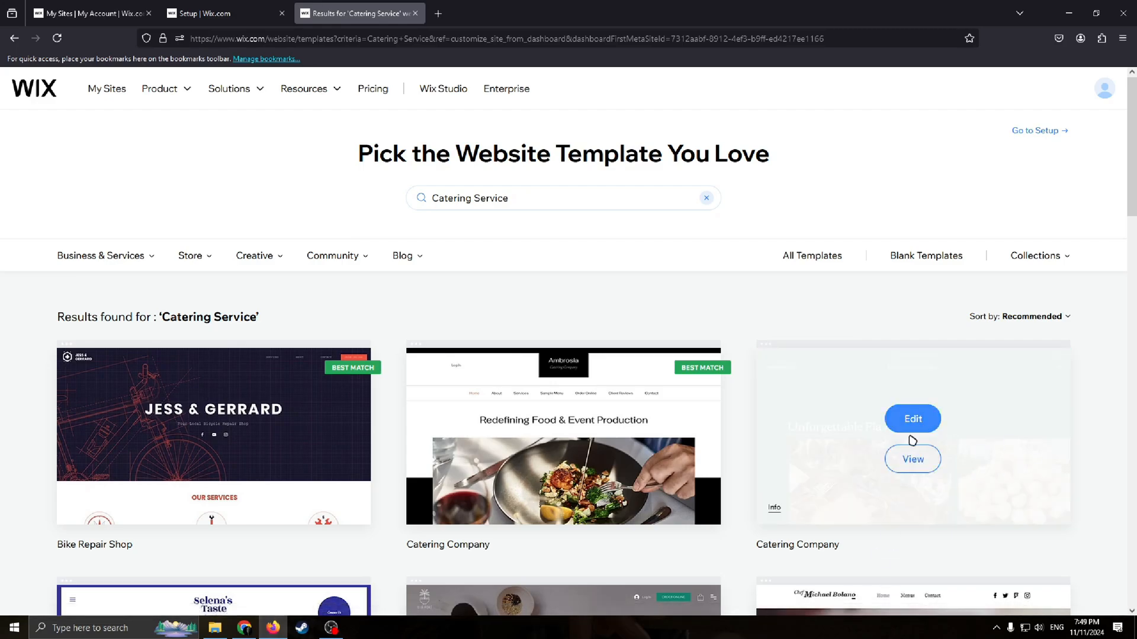
pyautogui.scroll(-4, 912, 440)
pyautogui.scroll(2, 852, 462)
pyautogui.scroll(-1, 838, 457)
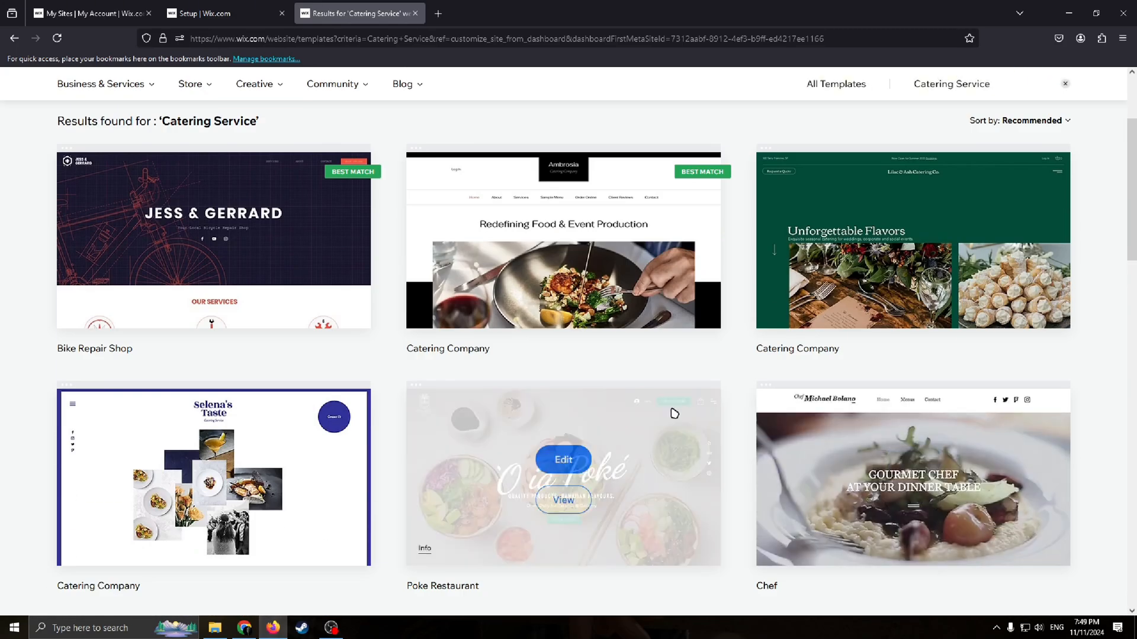
pyautogui.scroll(-1, 974, 436)
pyautogui.scroll(3, 573, 386)
pyautogui.scroll(-2, 467, 182)
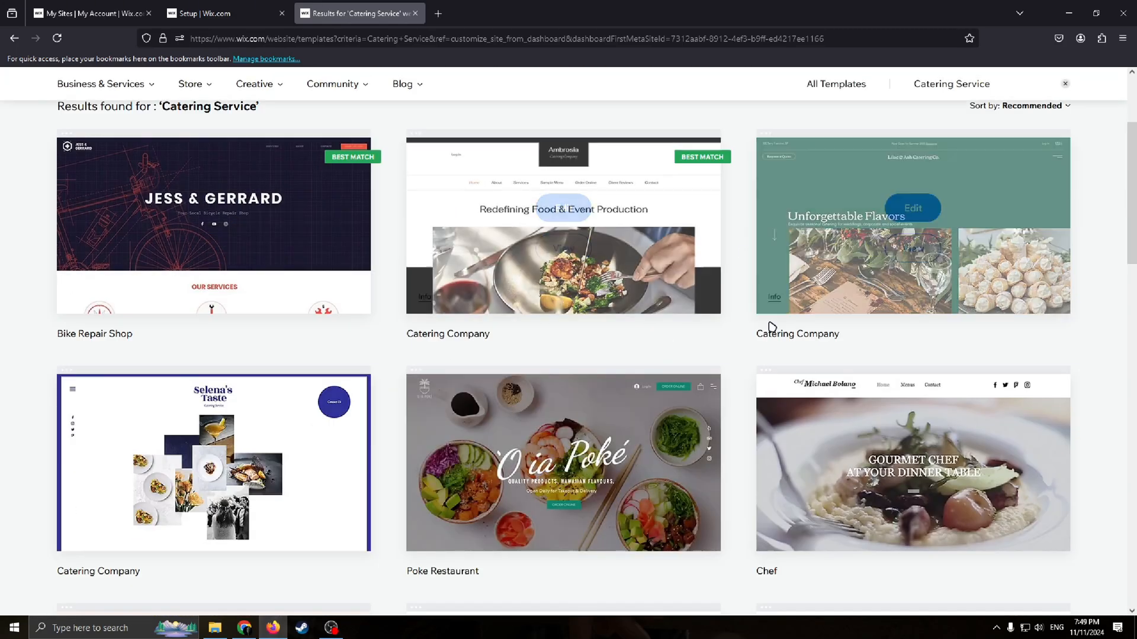
pyautogui.scroll(3, 634, 393)
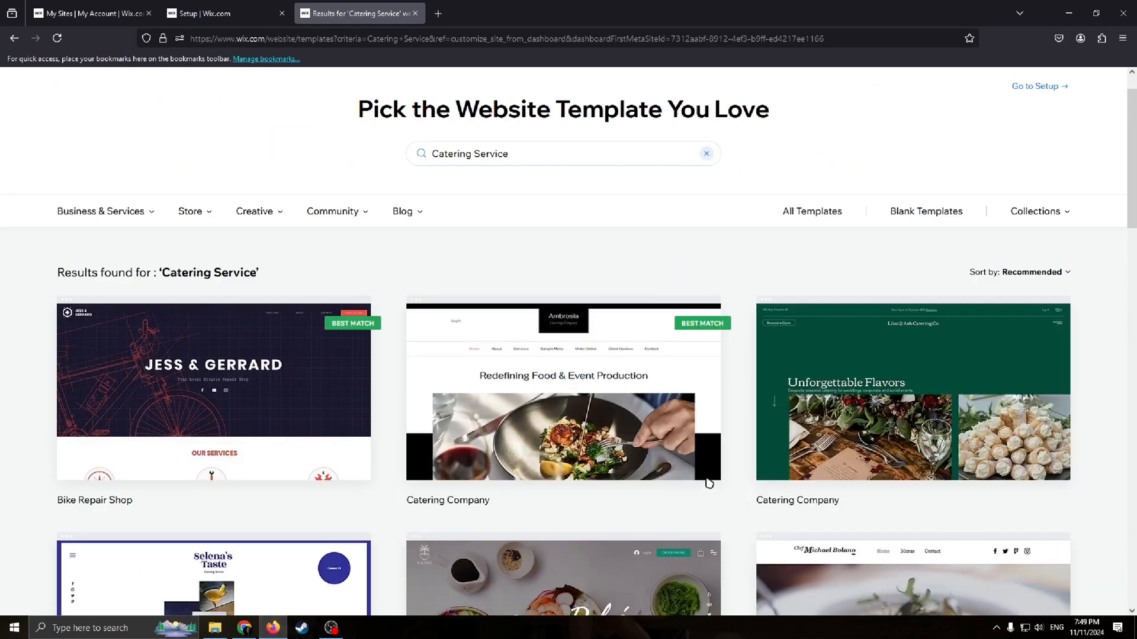
pyautogui.moveTo(573, 419)
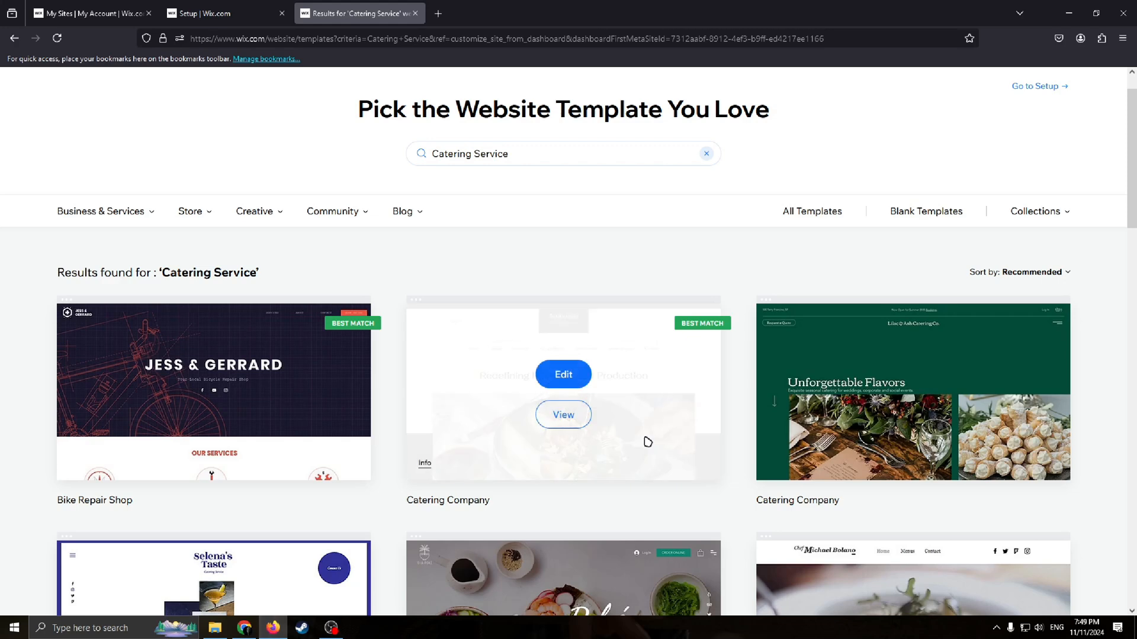
pyautogui.scroll(-1, 627, 392)
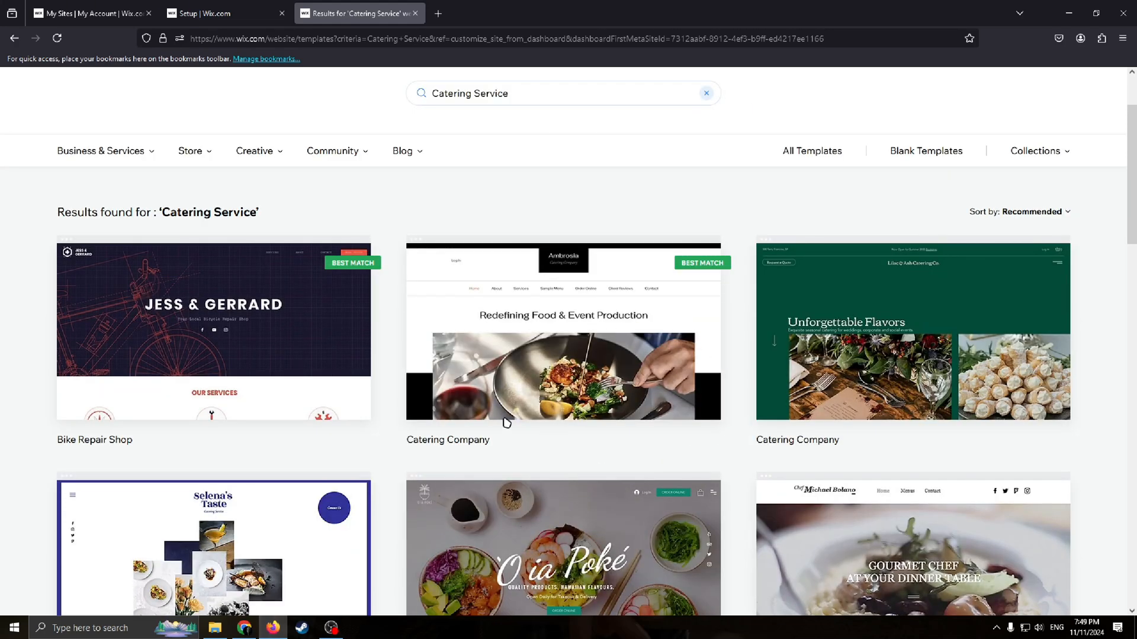
# Step: Open the Ambrosia Catering Company template in the editor and dismiss the AI content dialog
pyautogui.moveTo(406, 439); pyautogui.dragTo(509, 452)
pyautogui.click(466, 442)
pyautogui.click(565, 317)
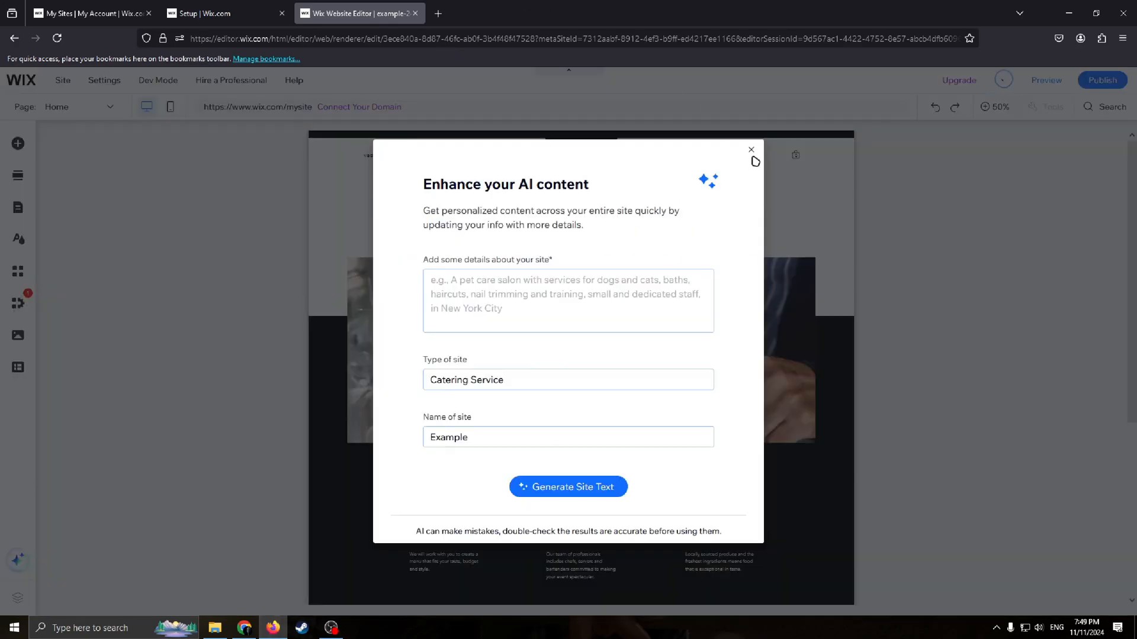
pyautogui.click(751, 151)
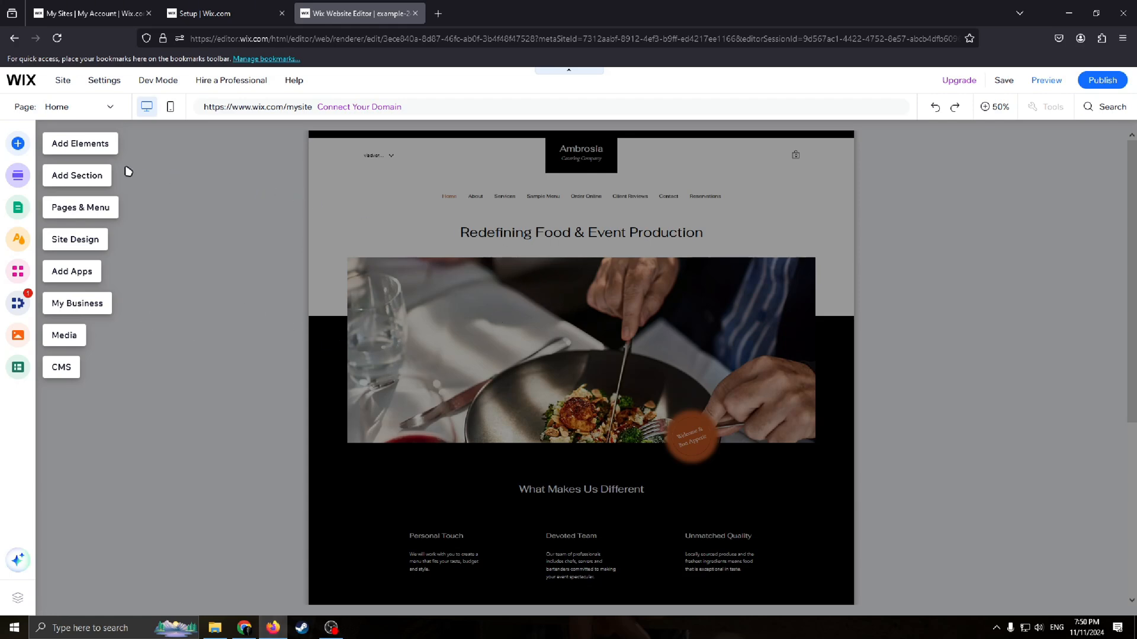
# Step: Open the page switcher and browse the template's pages
pyautogui.click(64, 106)
pyautogui.scroll(-1, 58, 379)
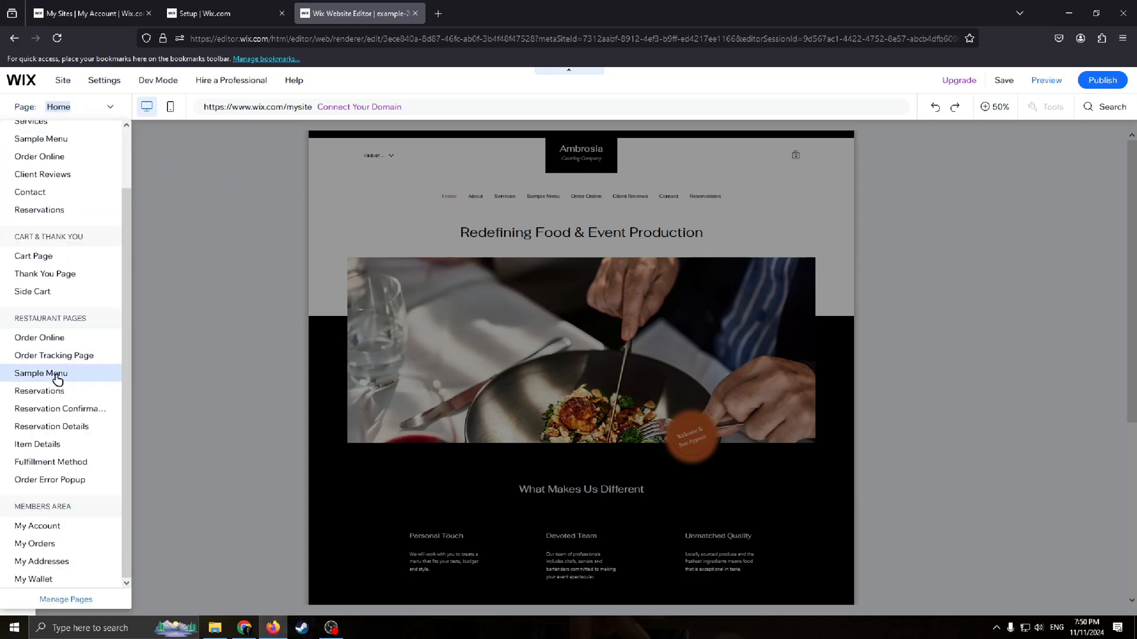
pyautogui.scroll(2, 59, 378)
pyautogui.scroll(-2, 72, 409)
pyautogui.scroll(2, 74, 418)
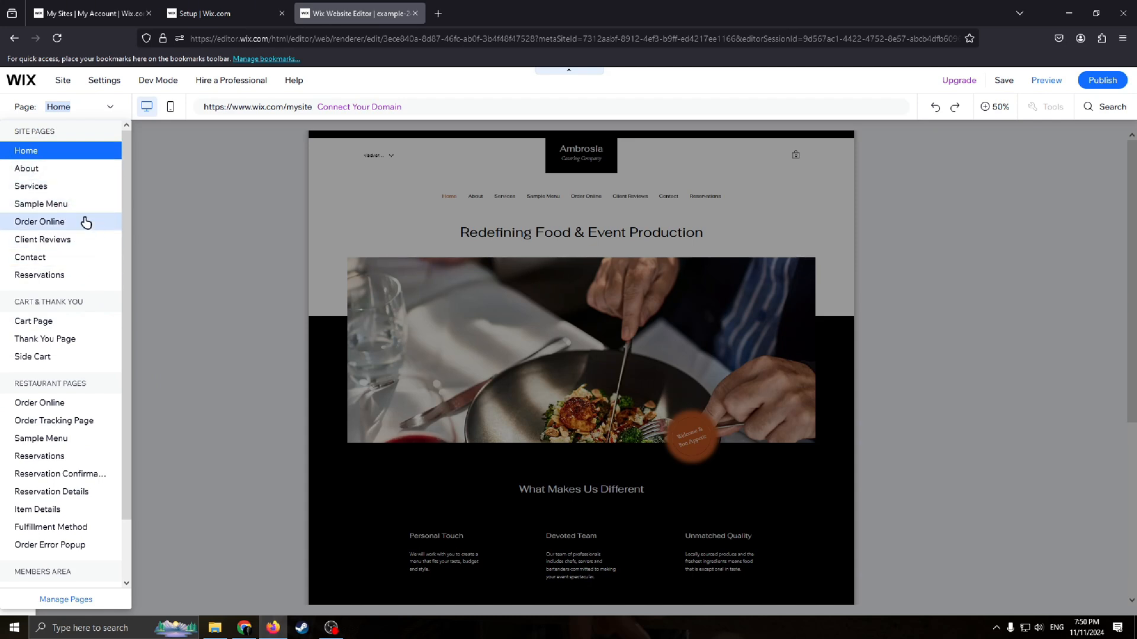
# Step: Try to delete the Client Reviews page from the site menu
pyautogui.scroll(-1, 104, 533)
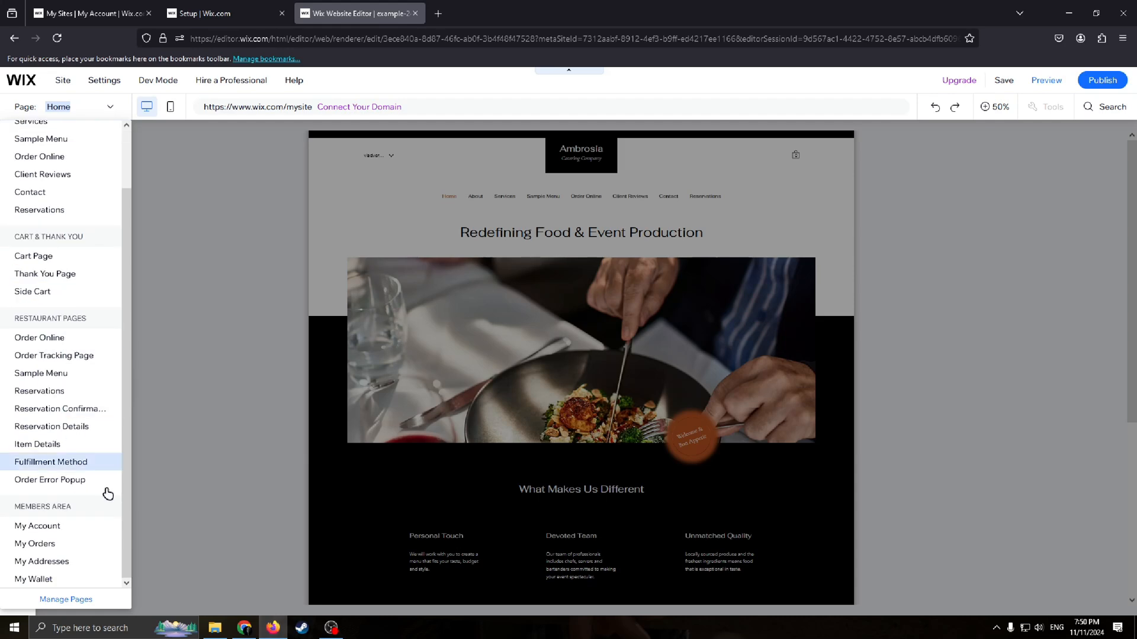
pyautogui.click(67, 600)
pyautogui.moveTo(251, 201); pyautogui.dragTo(245, 229)
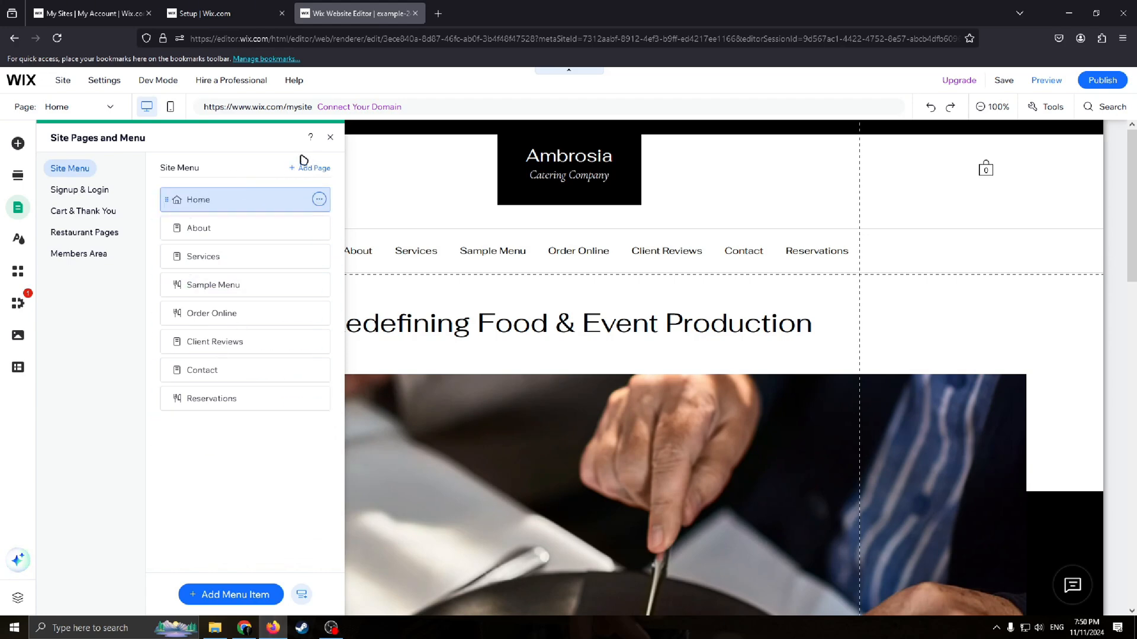
pyautogui.click(319, 341)
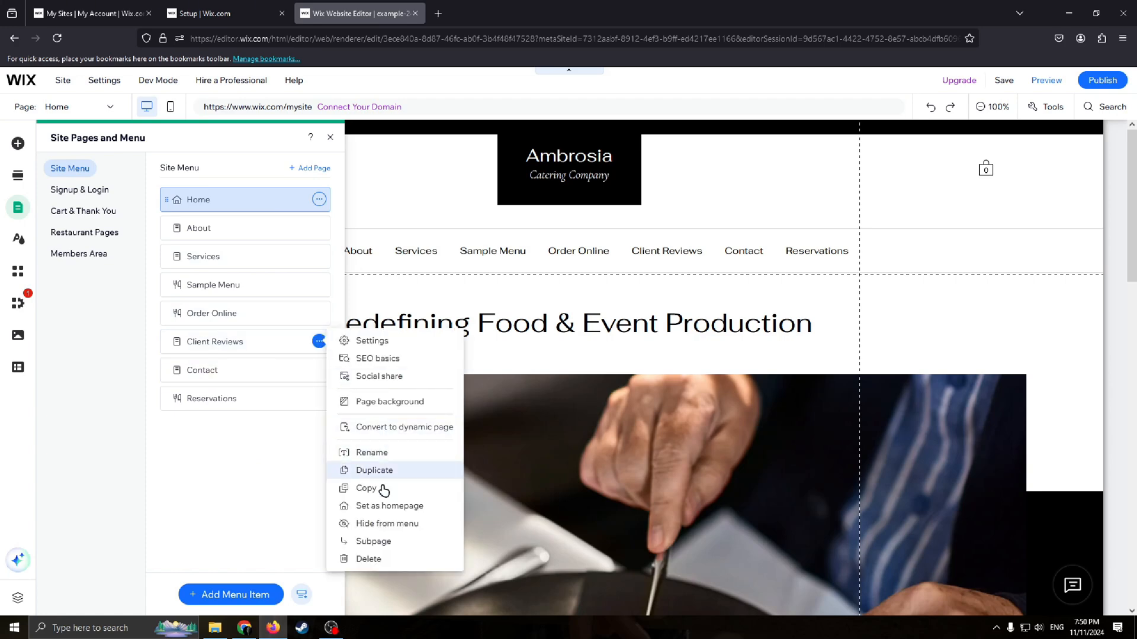
pyautogui.click(363, 560)
pyautogui.click(706, 389)
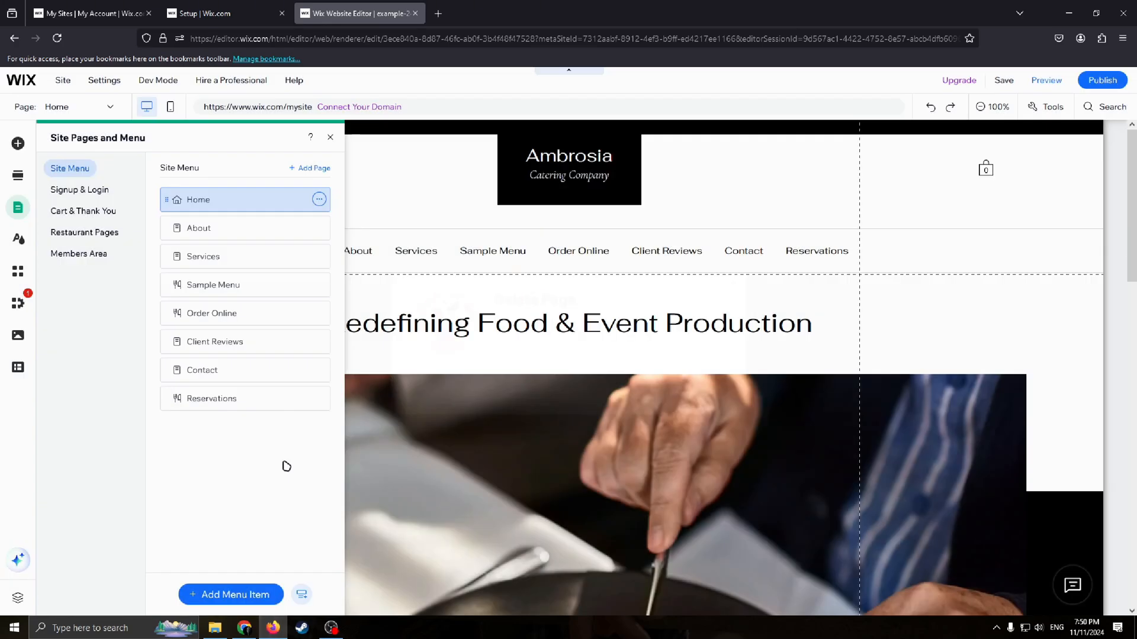
pyautogui.click(474, 367)
pyautogui.click(931, 107)
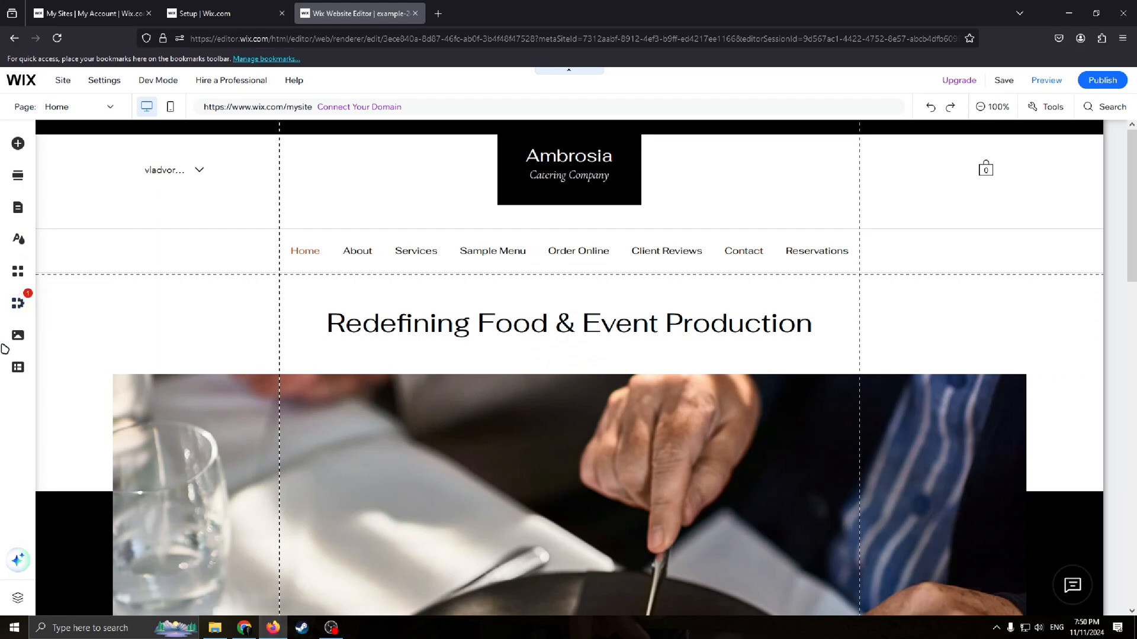
# Step: Review the home page header and welcome section at different zoom levels
pyautogui.click(790, 212)
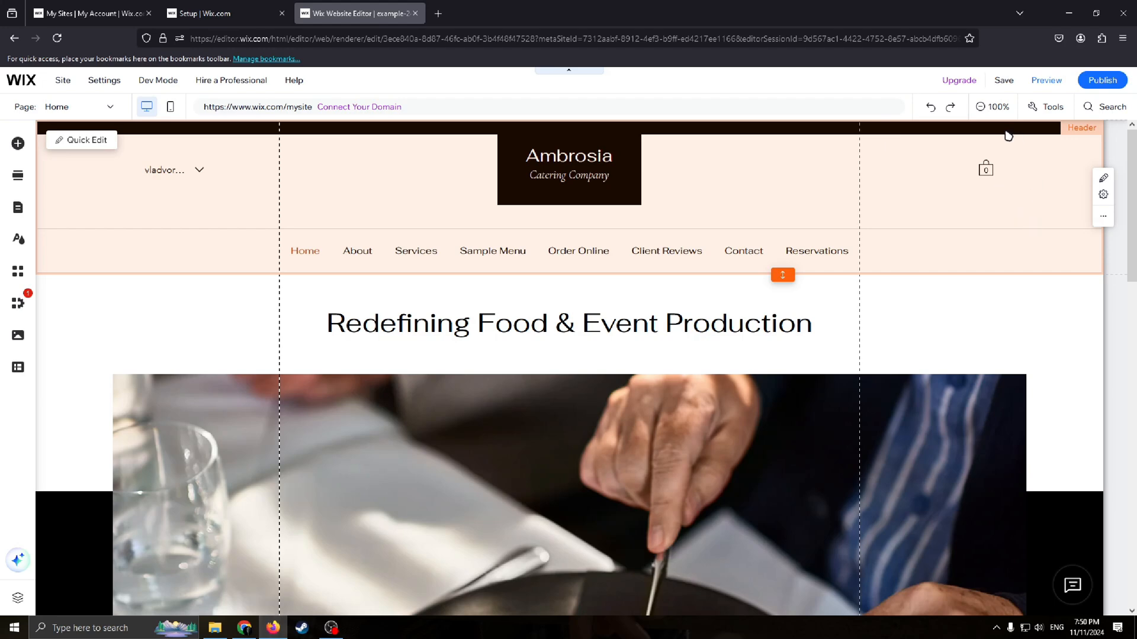
pyautogui.click(992, 107)
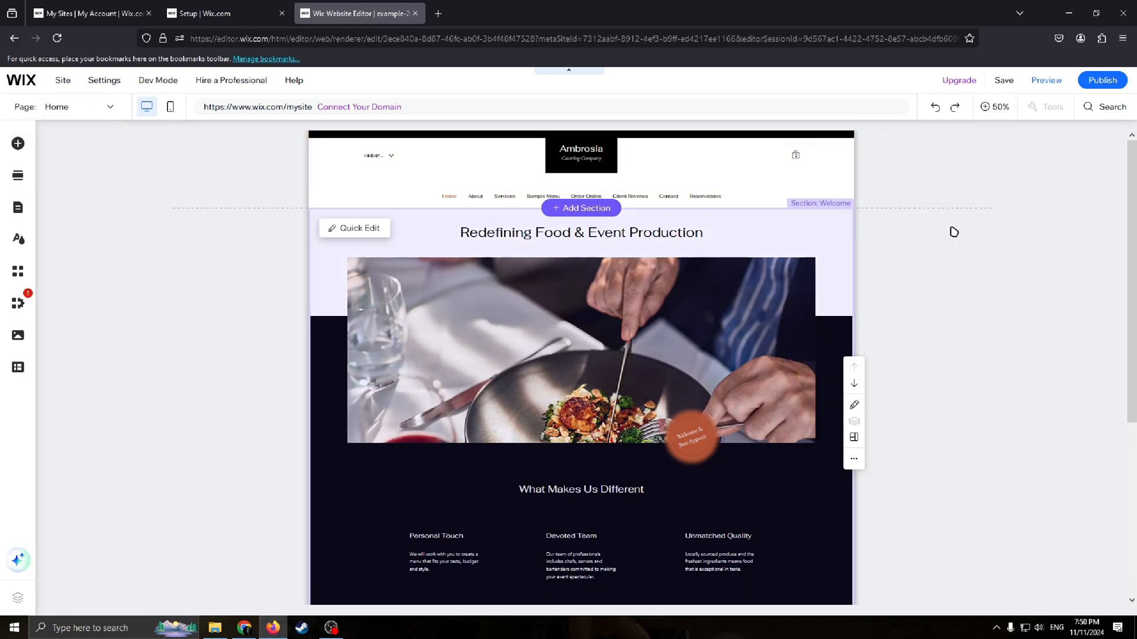
pyautogui.scroll(-5, 764, 355)
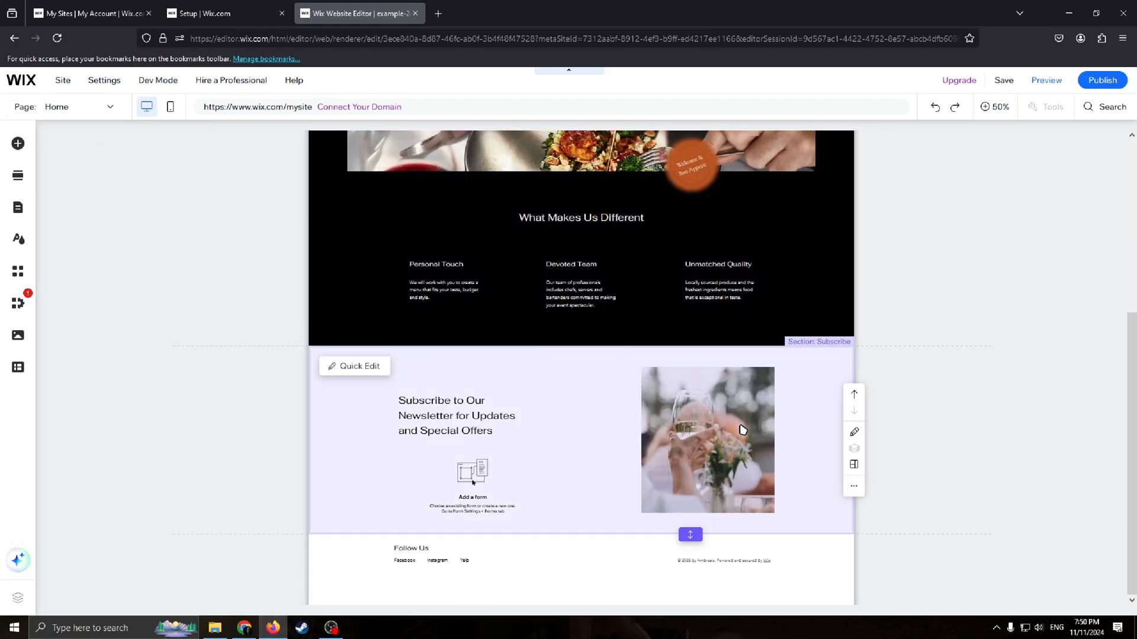
pyautogui.scroll(2, 558, 278)
pyautogui.scroll(3, 558, 278)
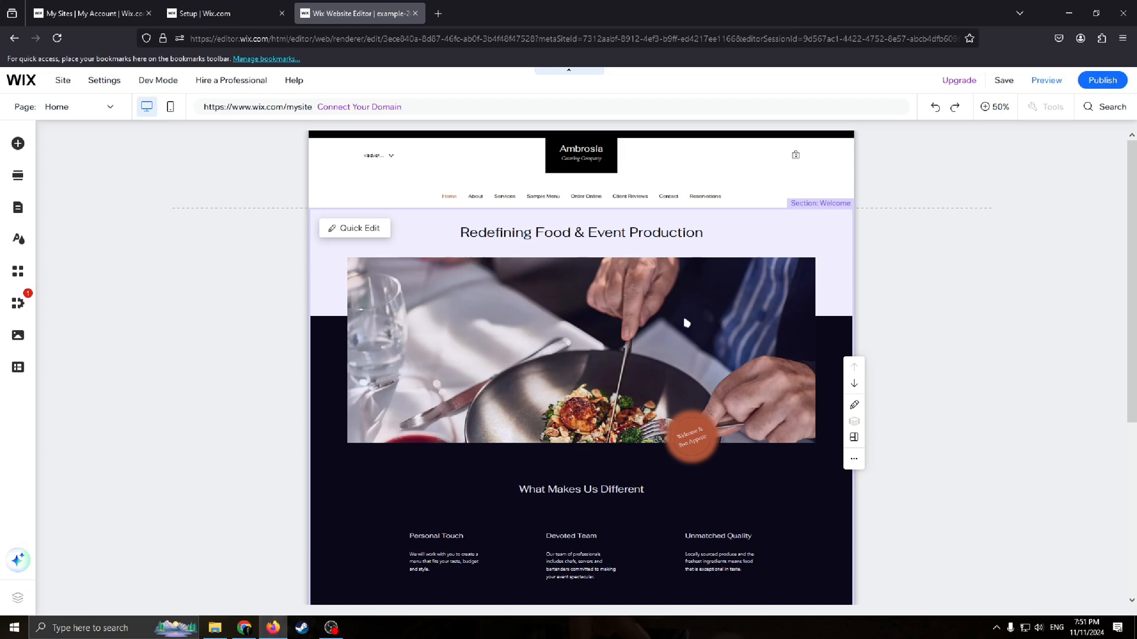
pyautogui.click(668, 283)
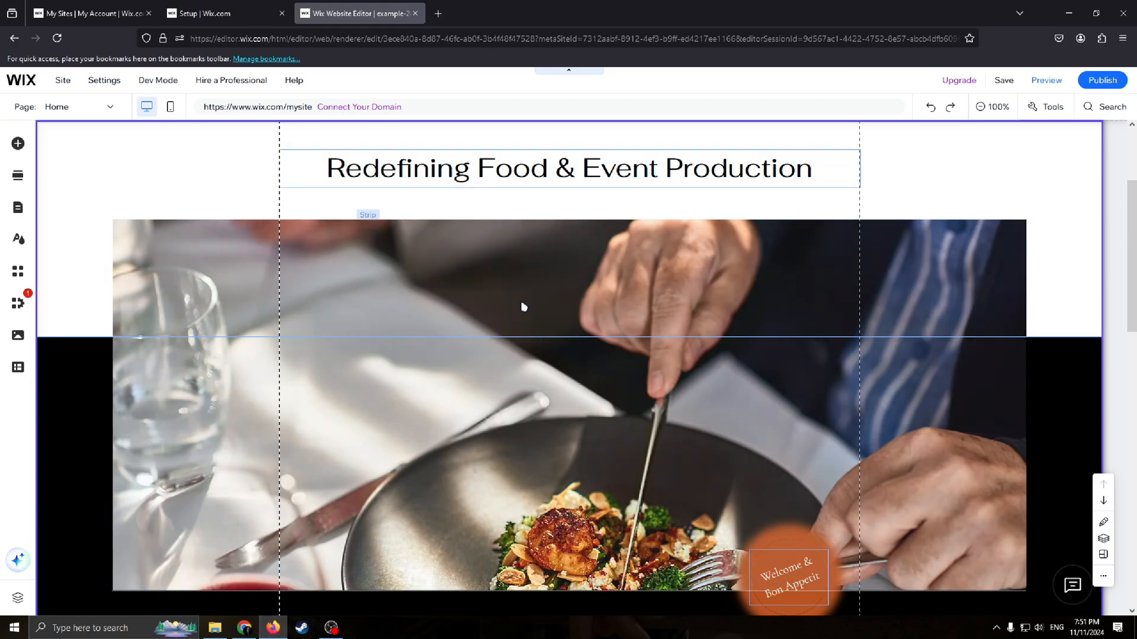
pyautogui.scroll(-3, 592, 308)
pyautogui.scroll(5, 660, 310)
pyautogui.scroll(-1, 699, 298)
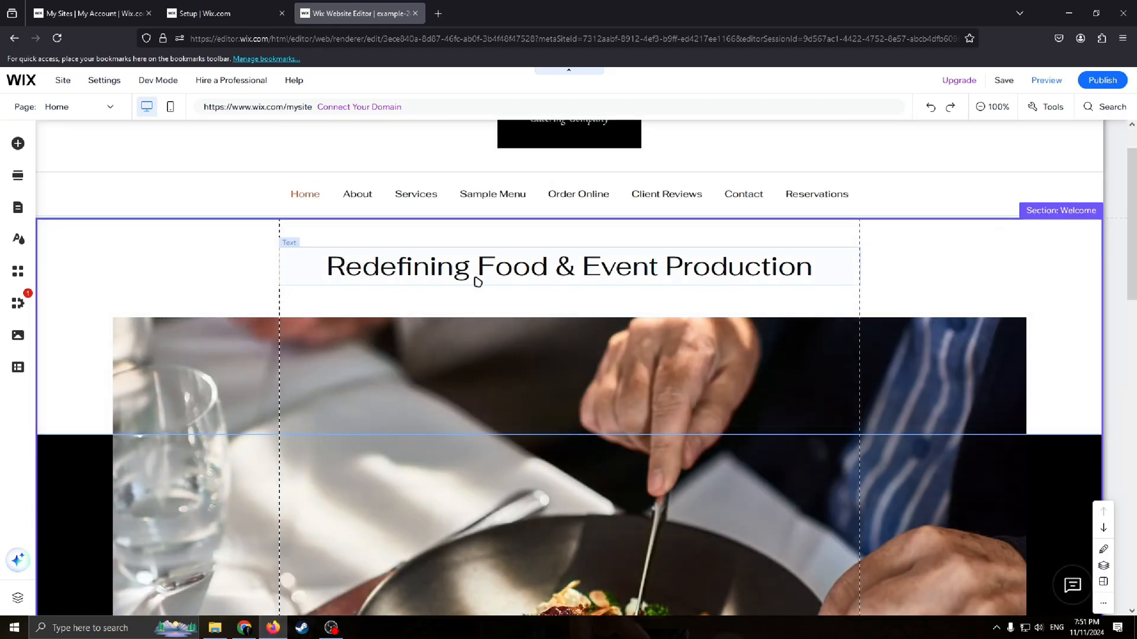
# Step: Replace the main welcome heading text with Food
pyautogui.click(578, 260)
pyautogui.doubleClick(482, 272)
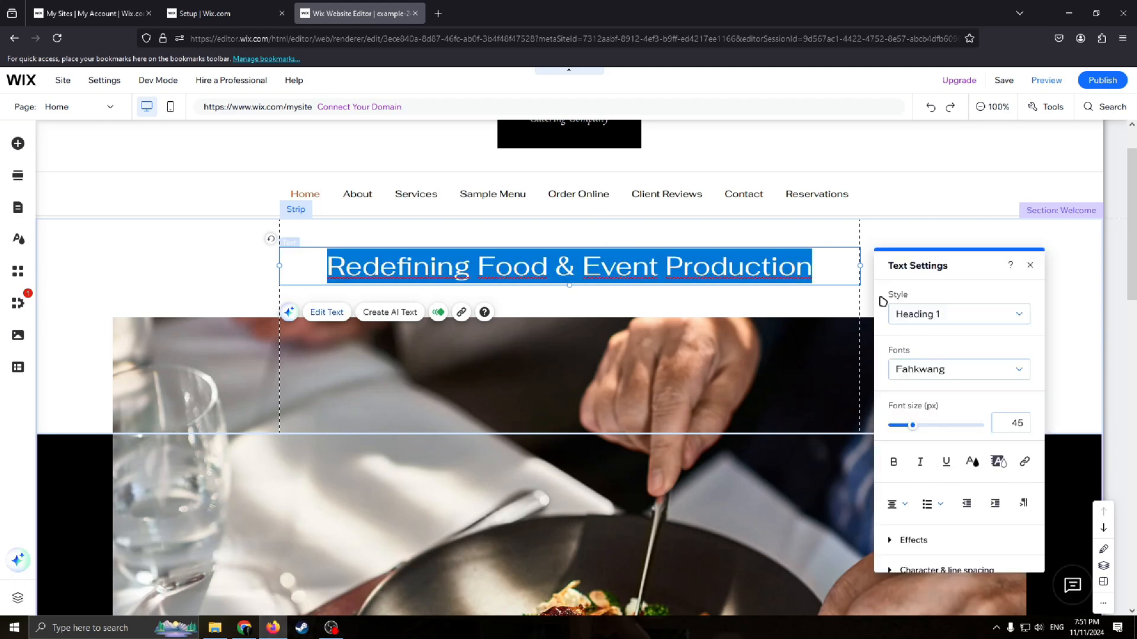
pyautogui.press('BackSpace')
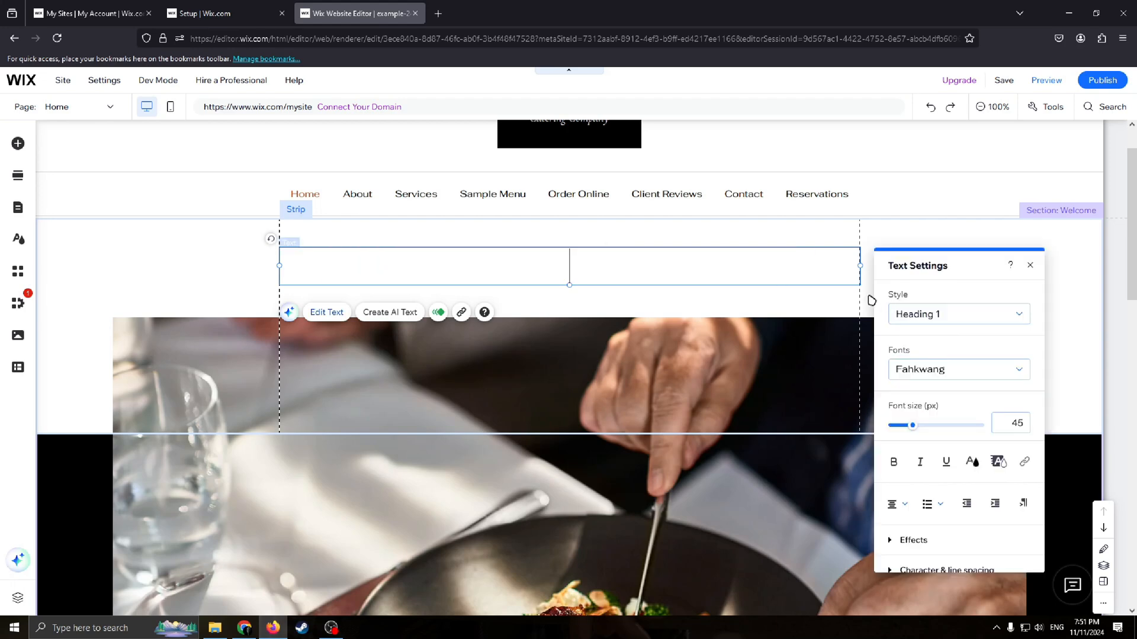
pyautogui.write('Food')
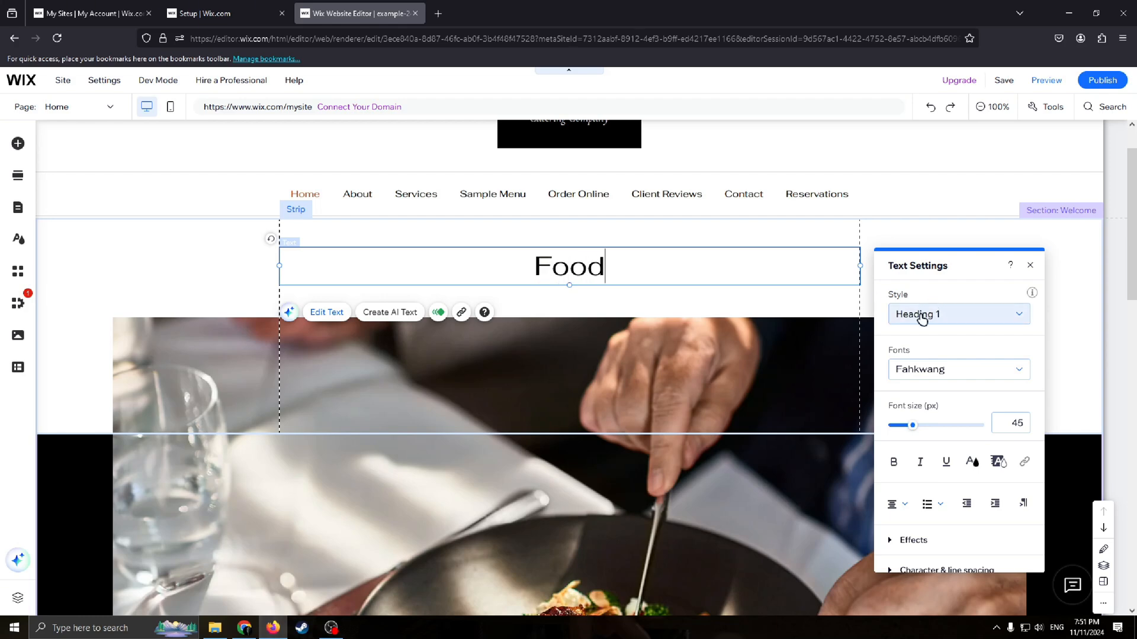
pyautogui.click(1030, 265)
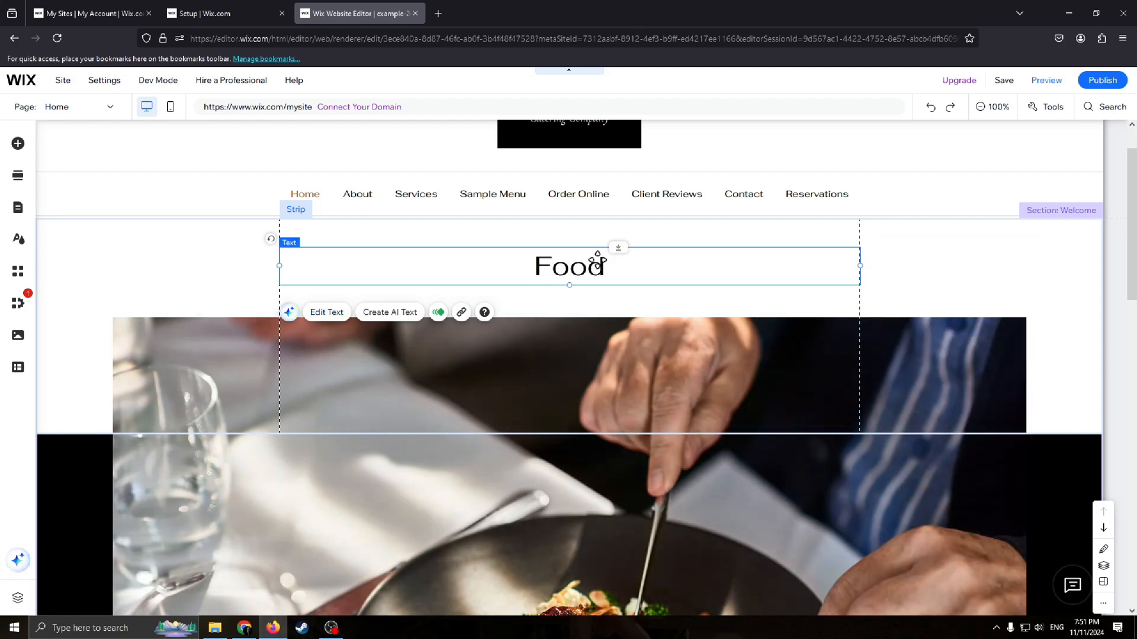
# Step: Move the food photo strip lower beneath the heading and shrink it to the content width
pyautogui.click(957, 312)
pyautogui.click(620, 257)
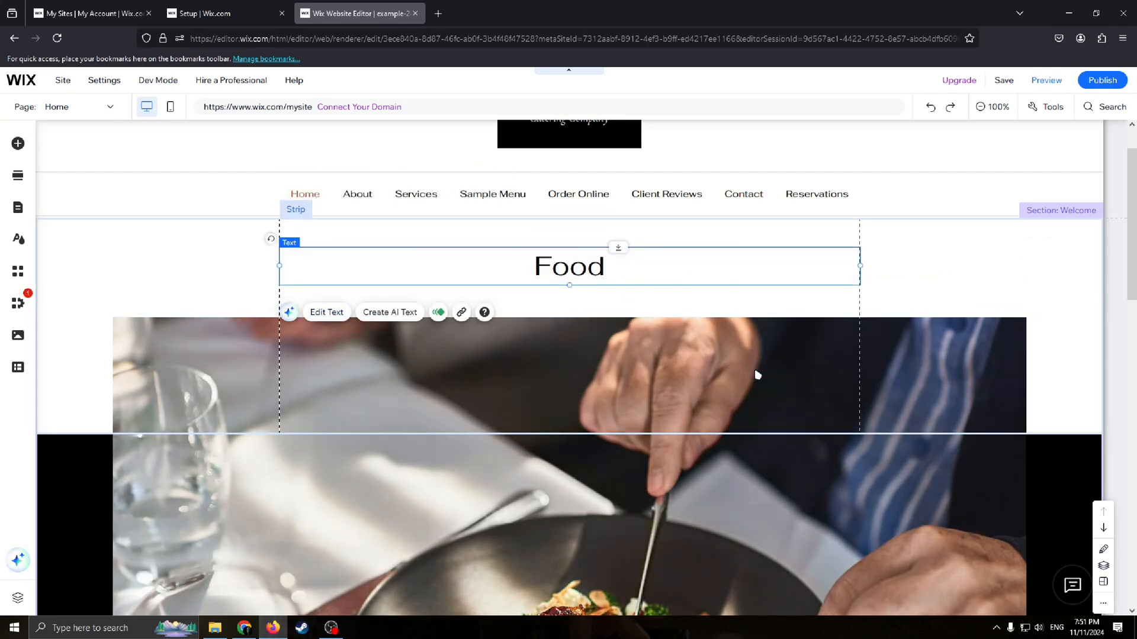
pyautogui.click(998, 356)
pyautogui.scroll(-3, 990, 441)
pyautogui.scroll(4, 423, 458)
pyautogui.scroll(-4, 766, 383)
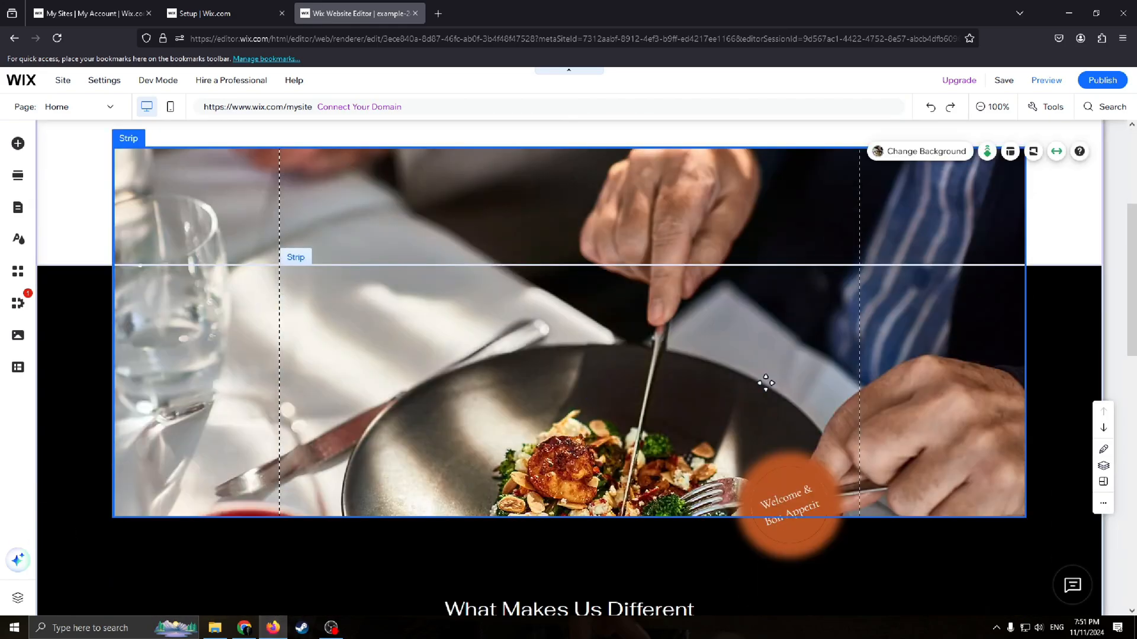
pyautogui.scroll(3, 740, 397)
pyautogui.scroll(-2, 525, 414)
pyautogui.moveTo(525, 322); pyautogui.dragTo(497, 243)
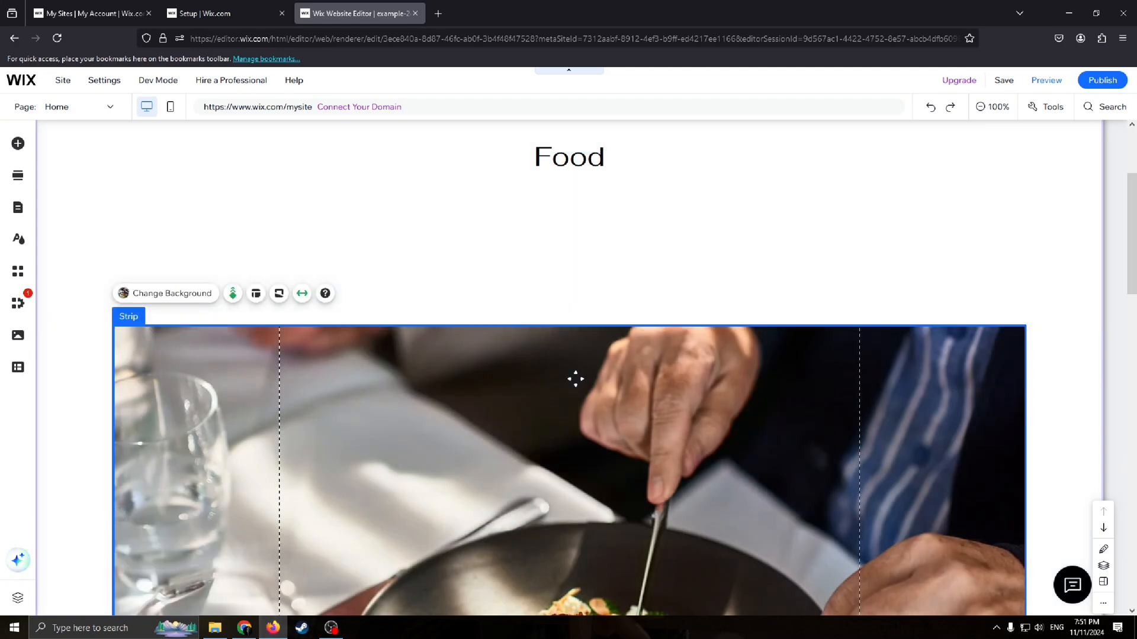
pyautogui.moveTo(573, 424); pyautogui.dragTo(572, 312)
pyautogui.scroll(-1, 925, 364)
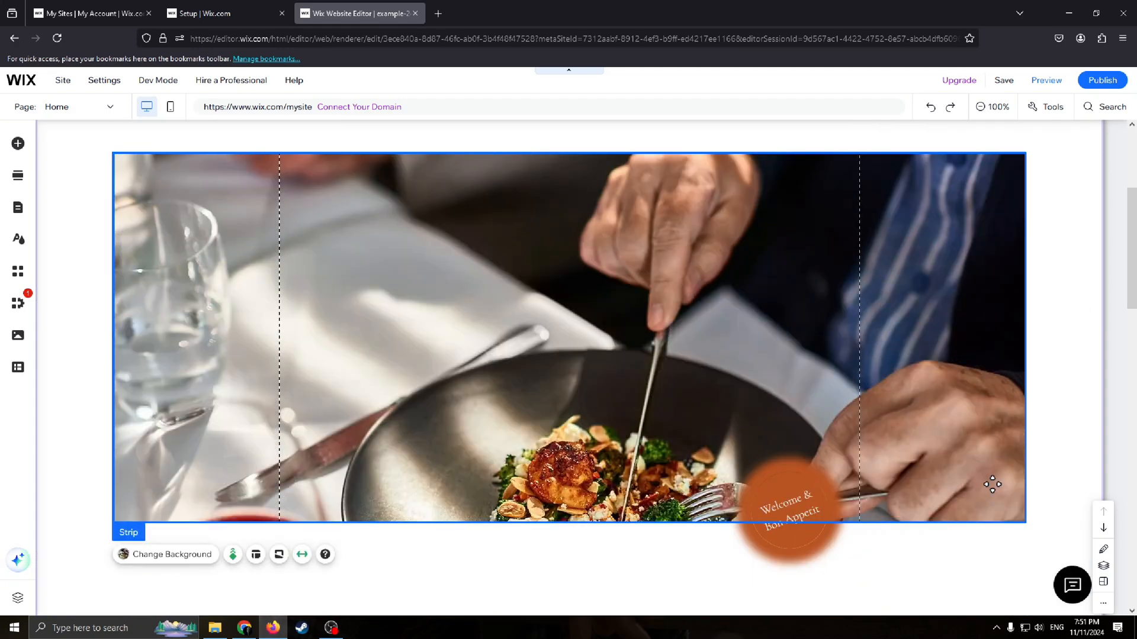
pyautogui.moveTo(1019, 519); pyautogui.dragTo(770, 391)
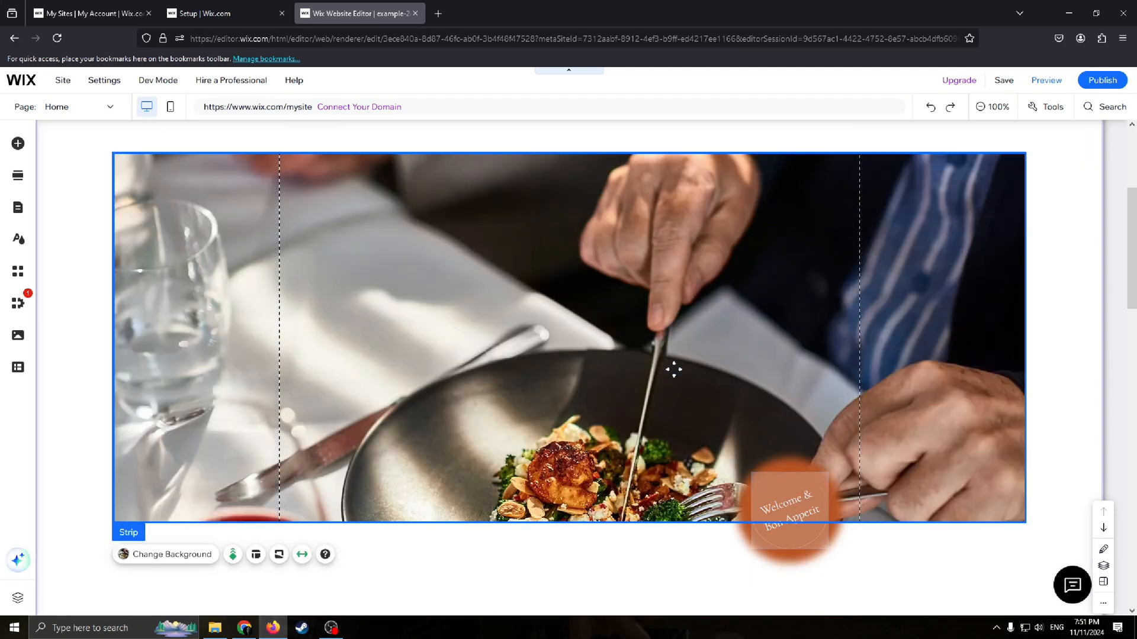
pyautogui.click(673, 232)
pyautogui.click(746, 199)
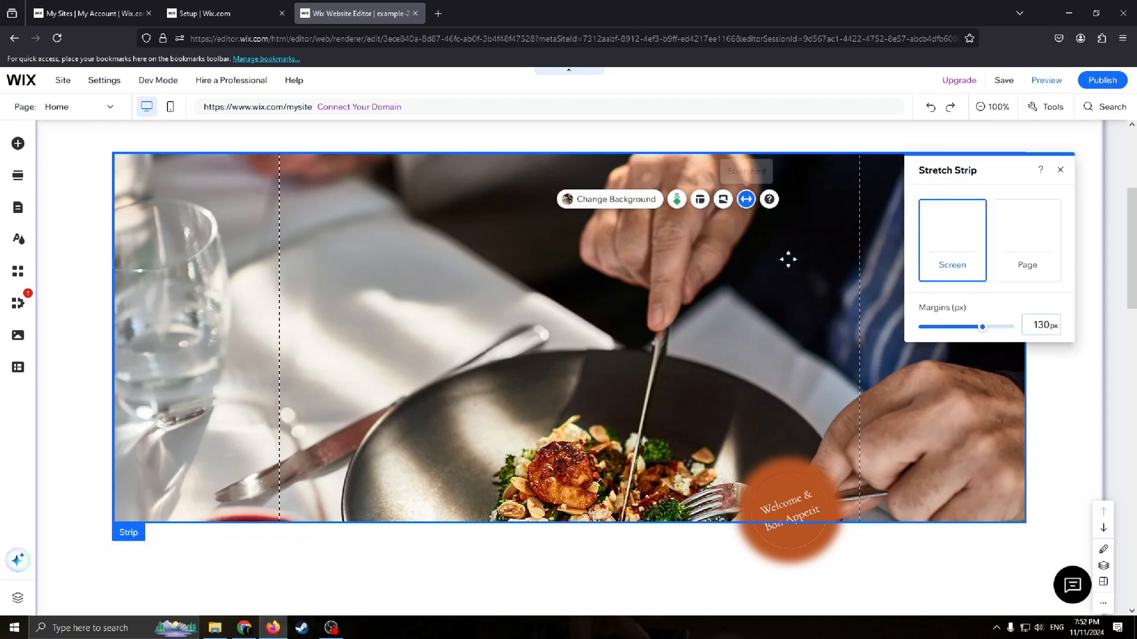
pyautogui.scroll(5, 533, 296)
# Step: Delete all the header's contents, including the Ambrosia logo, columns and navigation menu
pyautogui.click(551, 154)
pyautogui.moveTo(551, 154); pyautogui.dragTo(567, 180)
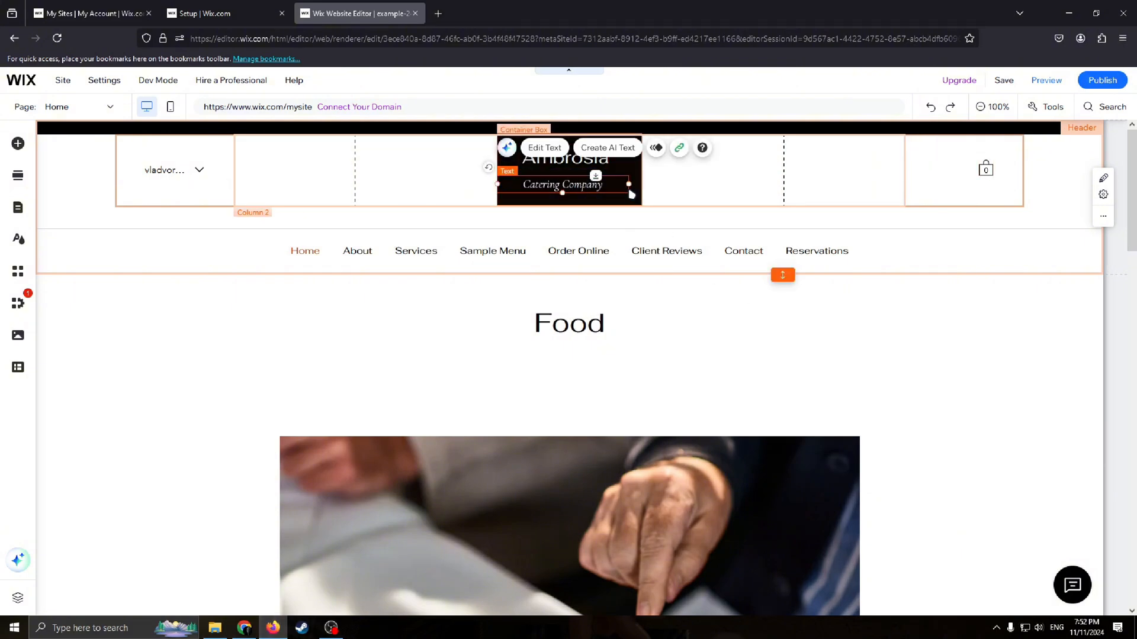
pyautogui.moveTo(625, 192)
pyautogui.mouseDown()
pyautogui.moveTo(636, 228)
pyautogui.moveTo(636, 192)
pyautogui.mouseUp()
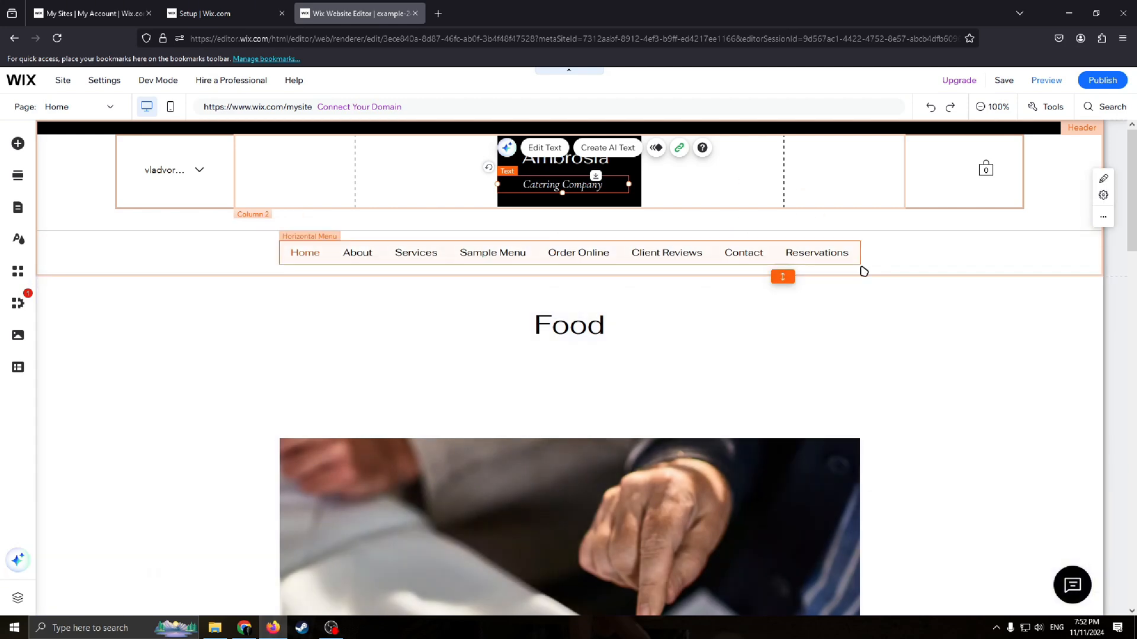
pyautogui.click(358, 200)
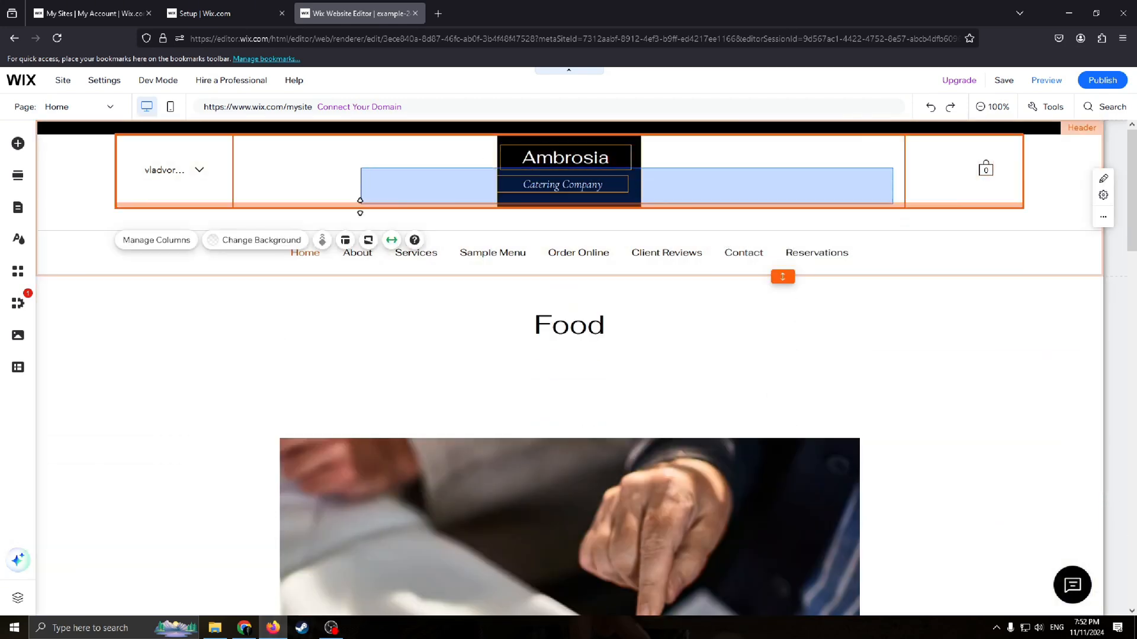
pyautogui.moveTo(906, 258); pyautogui.dragTo(76, 250)
pyautogui.press('Delete')
pyautogui.moveTo(759, 198); pyautogui.dragTo(441, 120)
pyautogui.press('Delete')
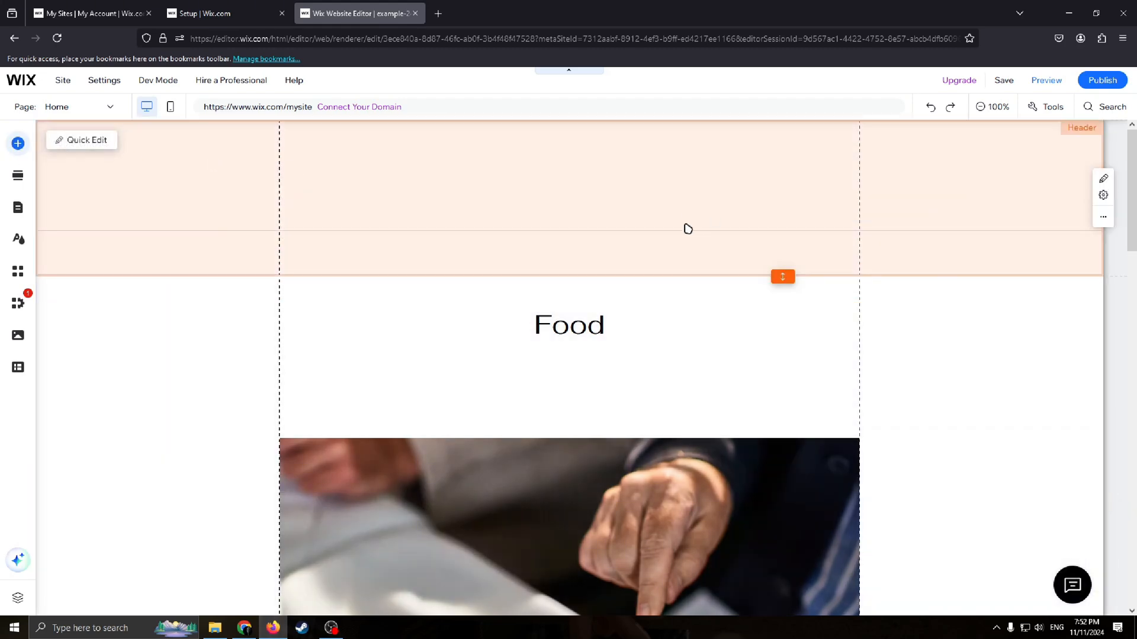
# Step: Add a Heading 1 title and an outlined themed button to the header
pyautogui.click(18, 144)
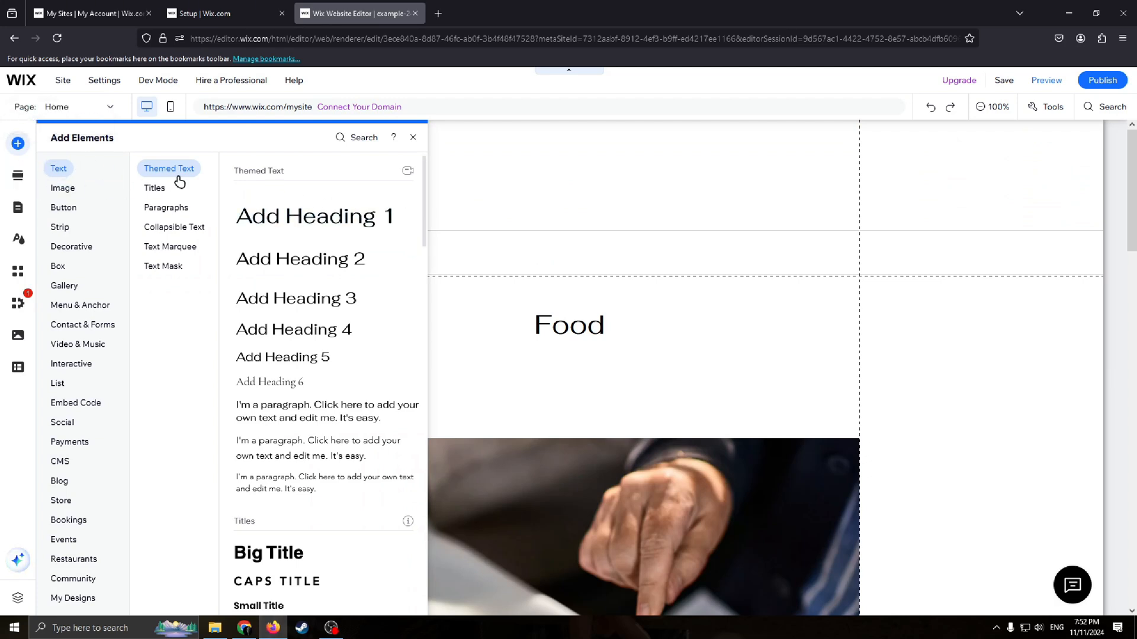
pyautogui.moveTo(292, 219); pyautogui.dragTo(577, 193)
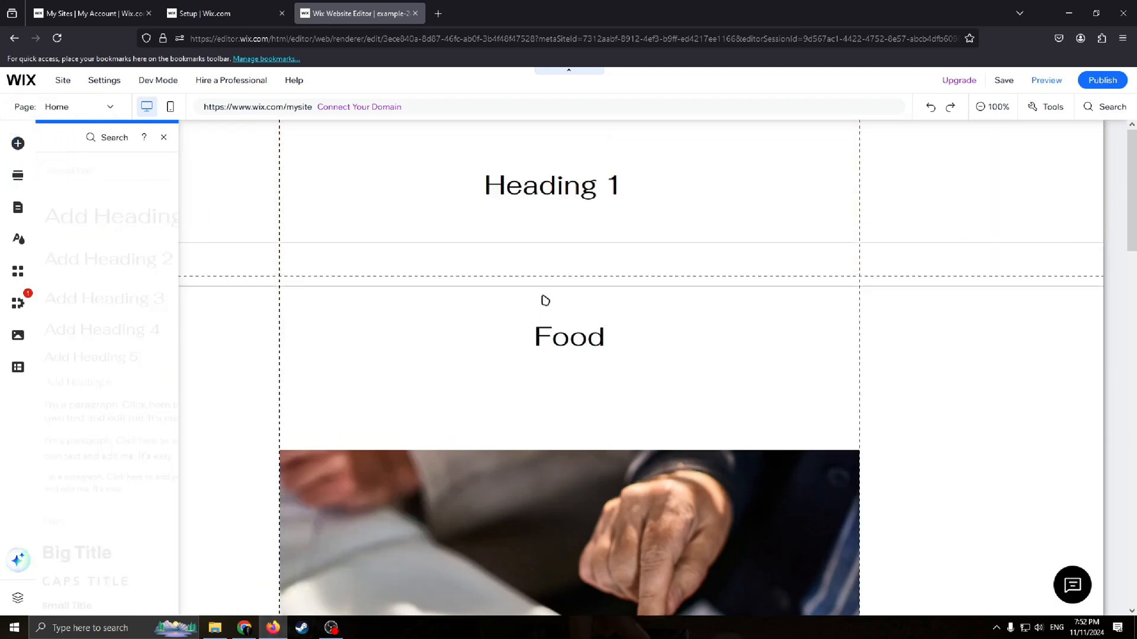
pyautogui.click(63, 188)
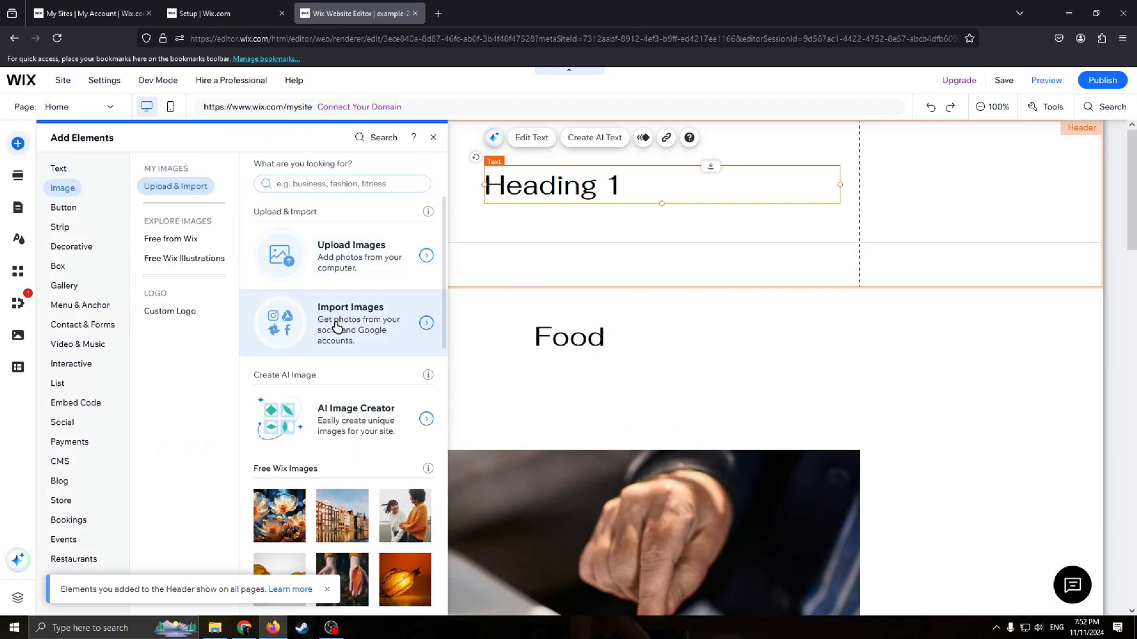
pyautogui.click(65, 209)
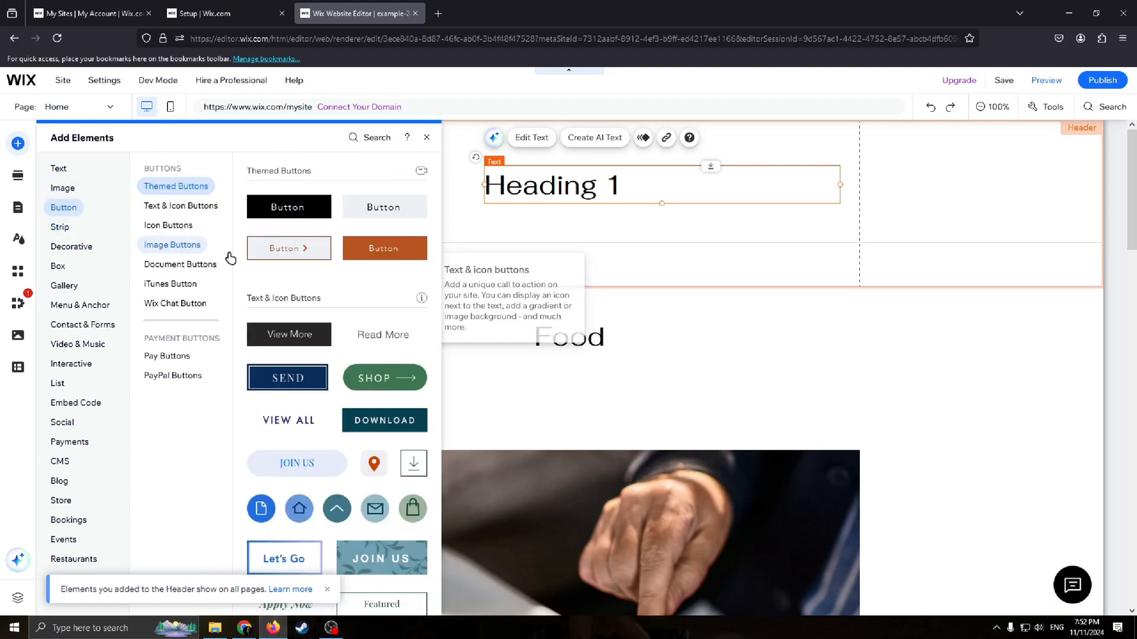
pyautogui.moveTo(321, 257); pyautogui.dragTo(716, 208)
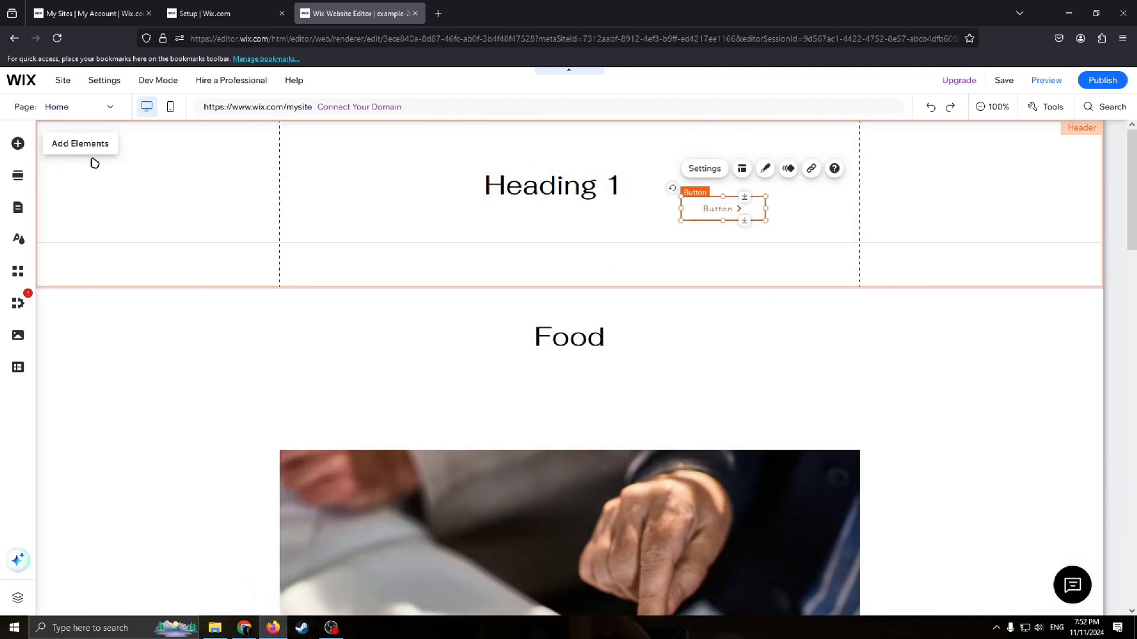
# Step: Add a four-column Contact section between the header and the Food heading
pyautogui.click(18, 143)
pyautogui.click(18, 175)
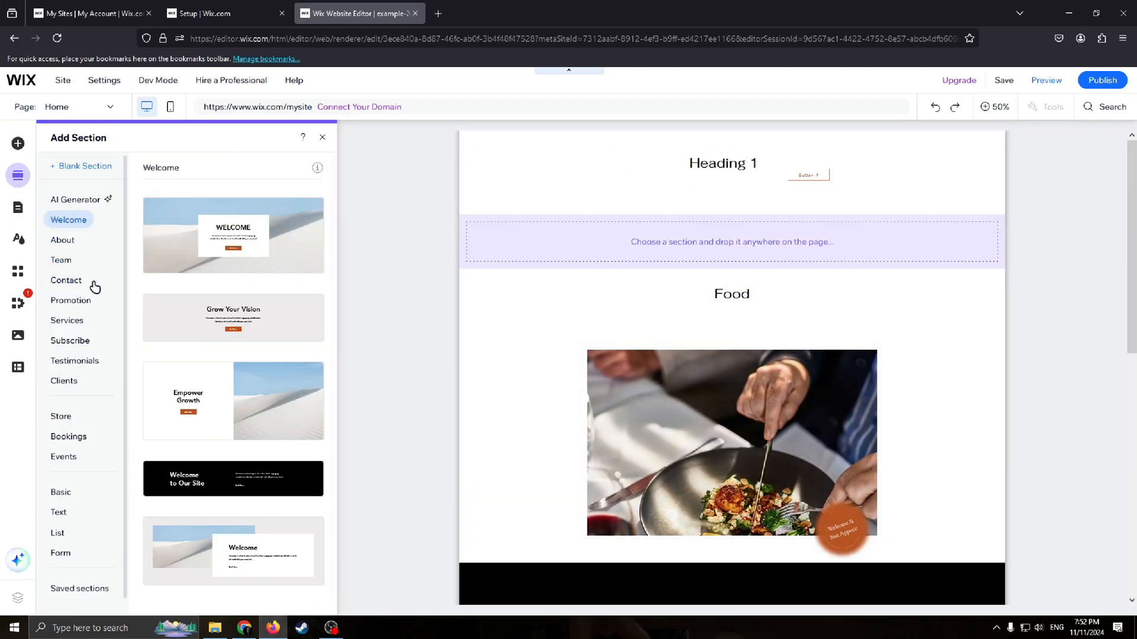
pyautogui.click(63, 281)
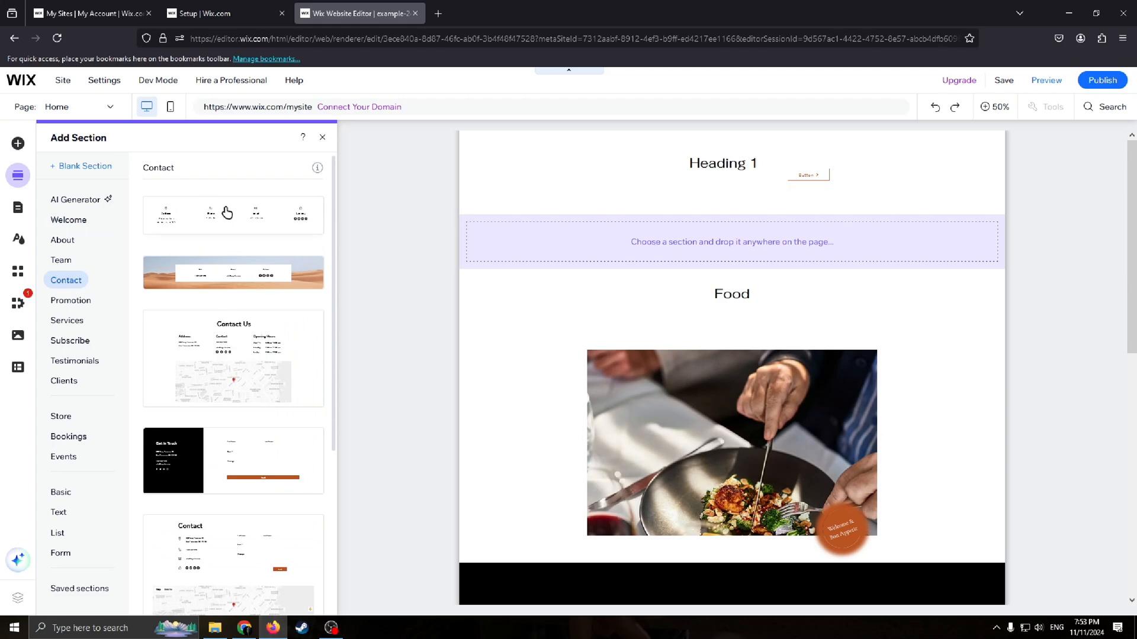
pyautogui.moveTo(223, 210); pyautogui.dragTo(758, 279)
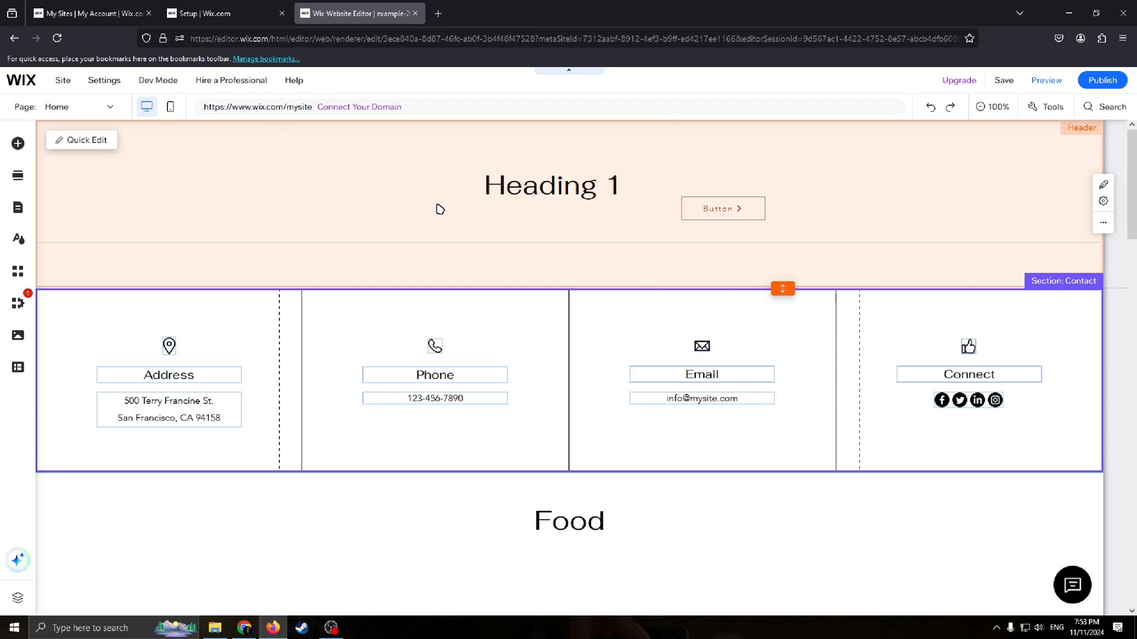
pyautogui.scroll(-5, 811, 248)
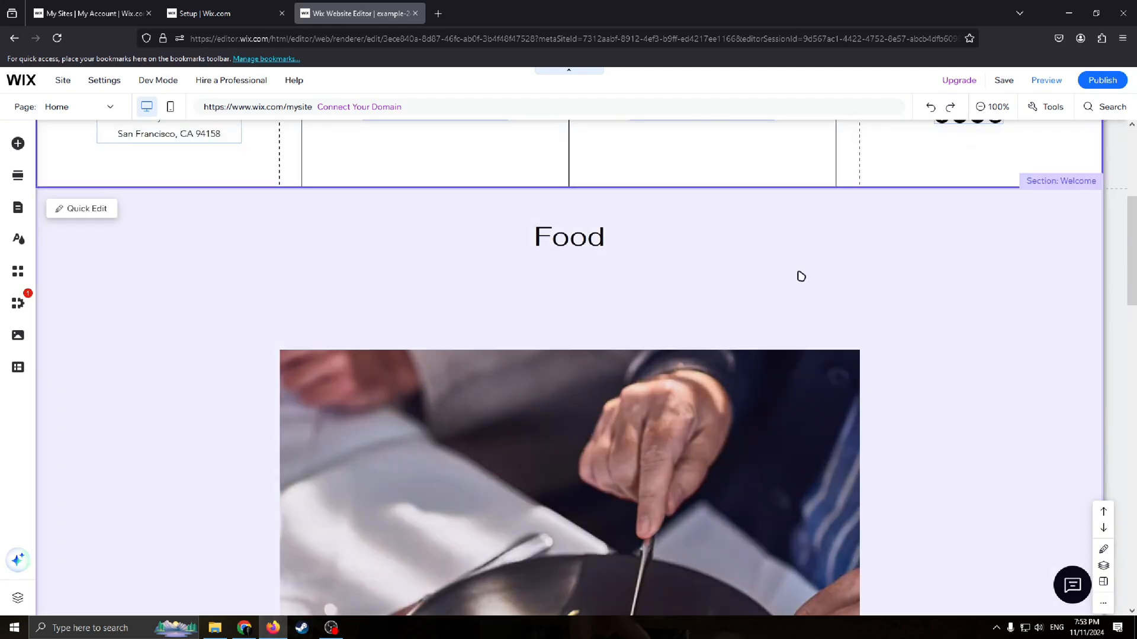
pyautogui.scroll(4, 801, 276)
pyautogui.scroll(-9, 814, 395)
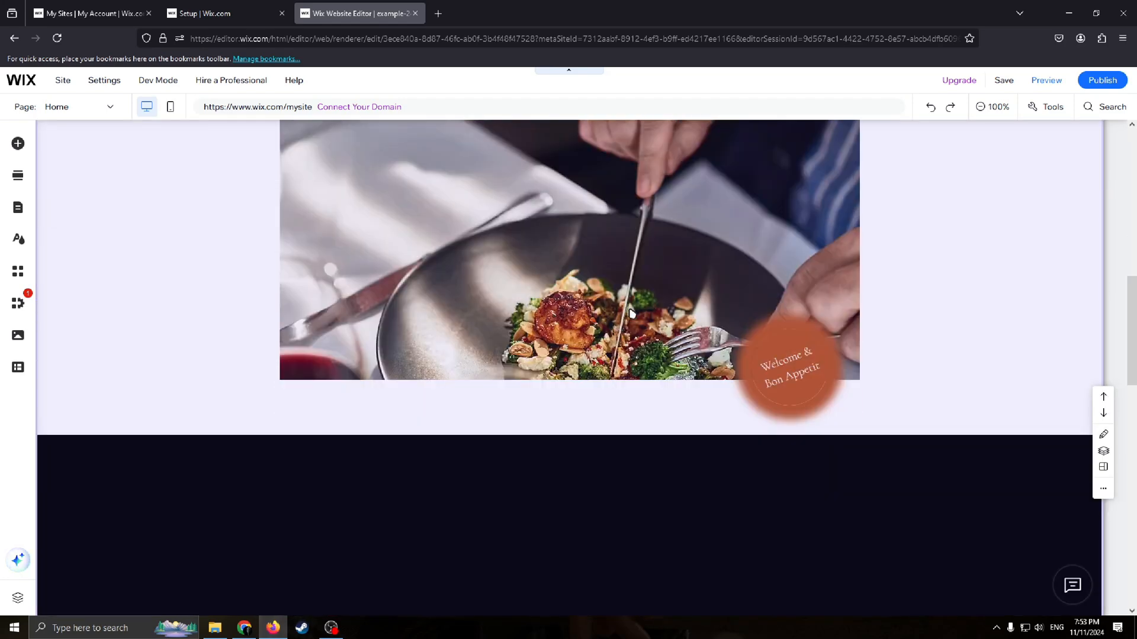
# Step: Scroll through the home page to review the sections from the header down to the footer
pyautogui.scroll(11, 631, 314)
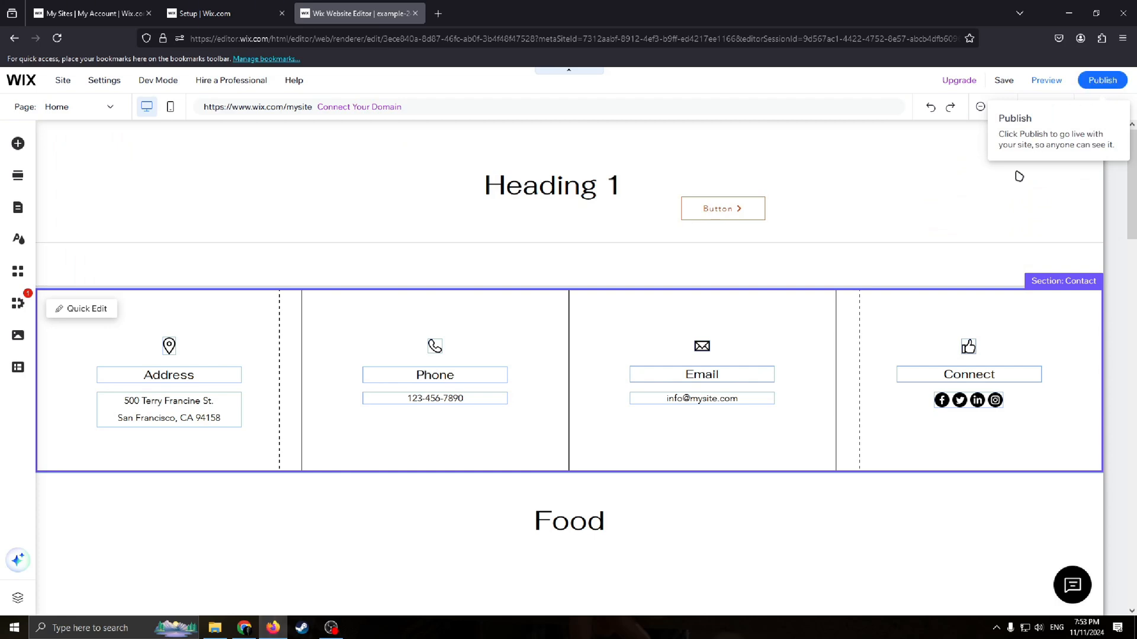
pyautogui.scroll(-15, 573, 431)
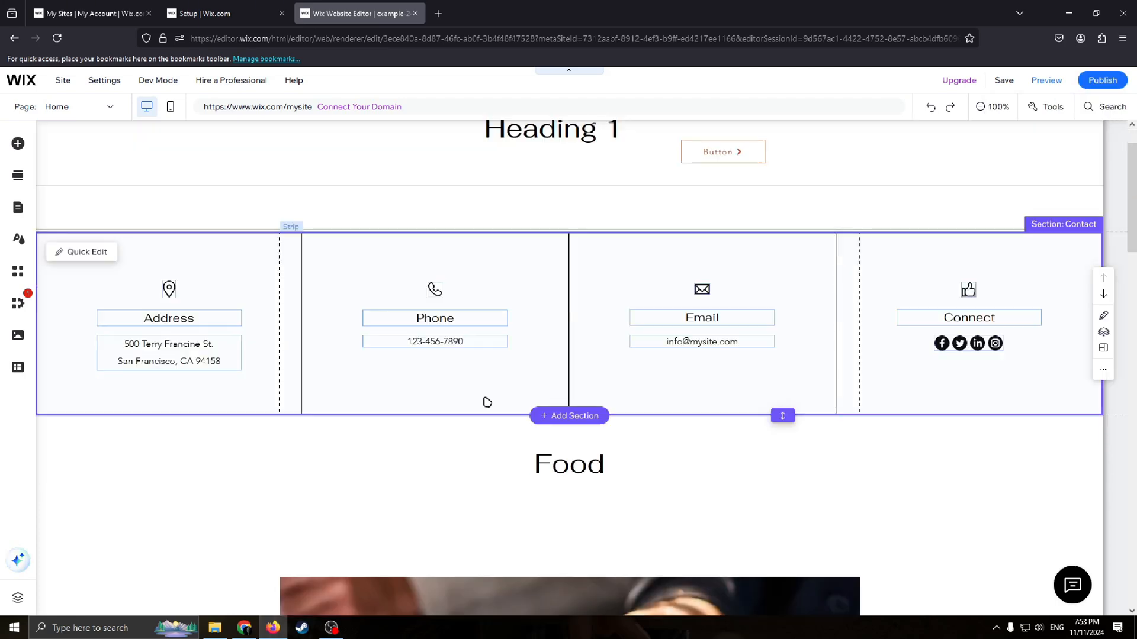
pyautogui.scroll(-10, 663, 425)
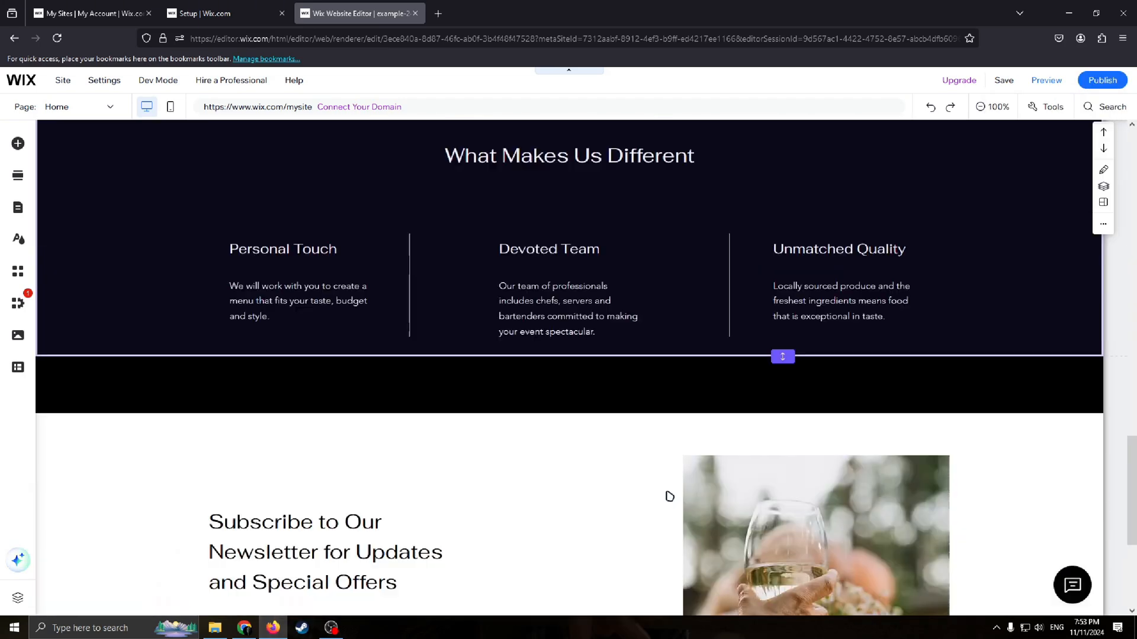
pyautogui.scroll(5, 632, 414)
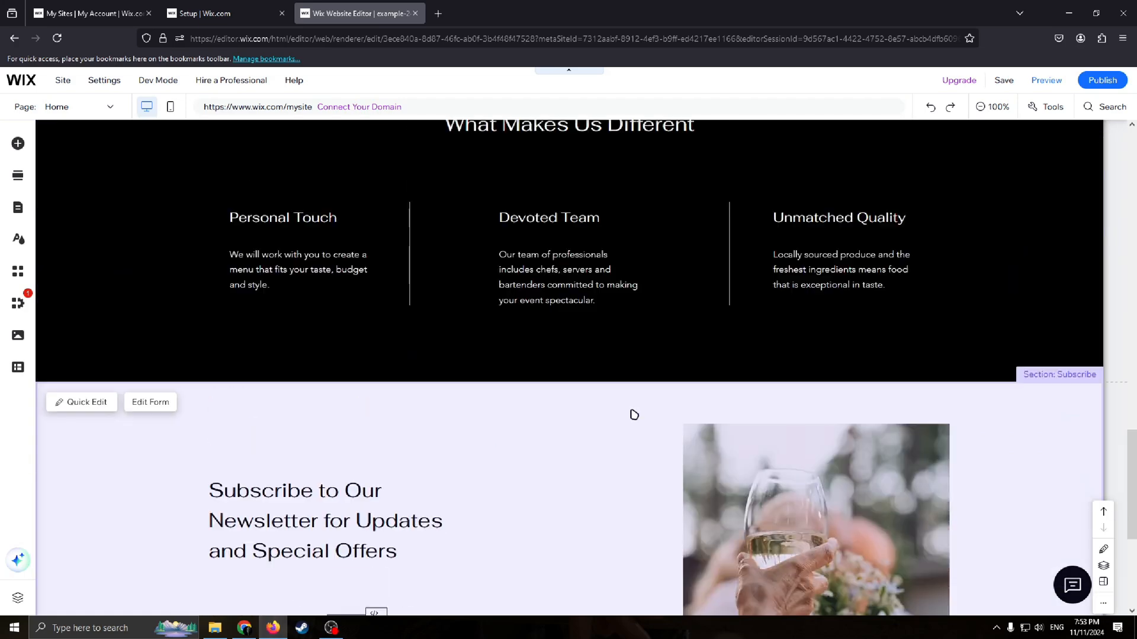
pyautogui.scroll(-5, 629, 508)
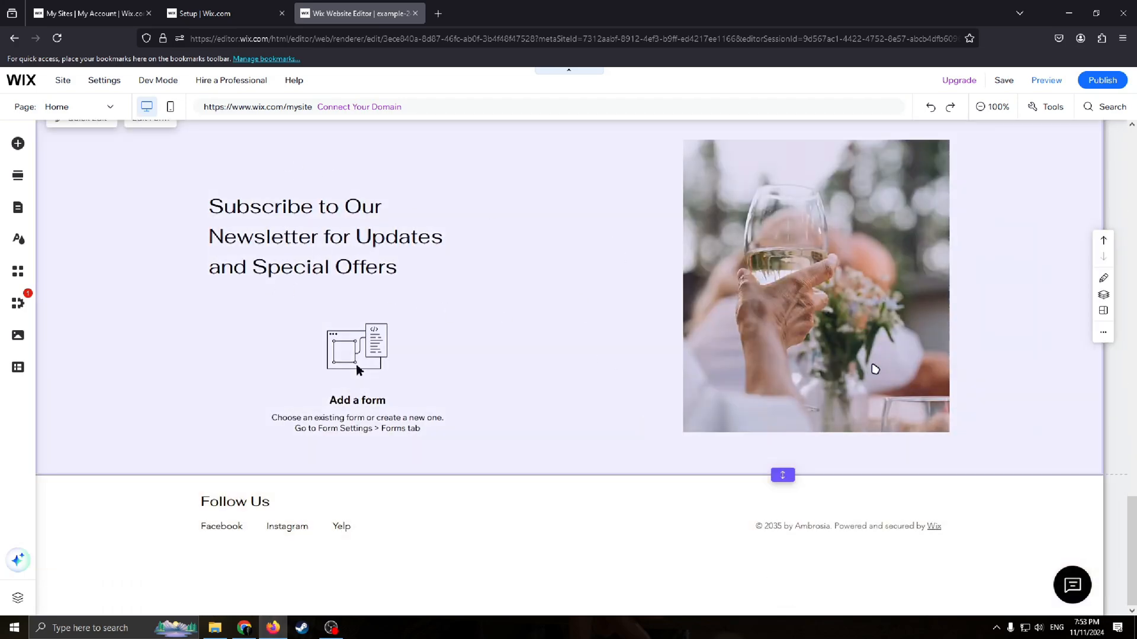
pyautogui.scroll(9, 718, 347)
pyautogui.scroll(8, 650, 348)
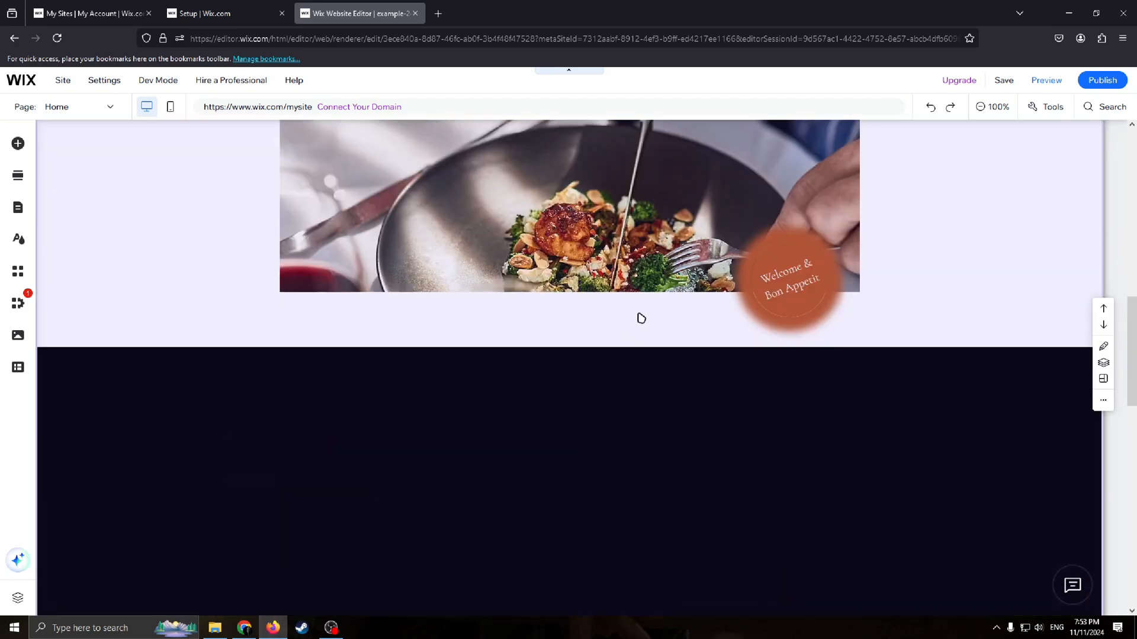
pyautogui.scroll(3, 652, 312)
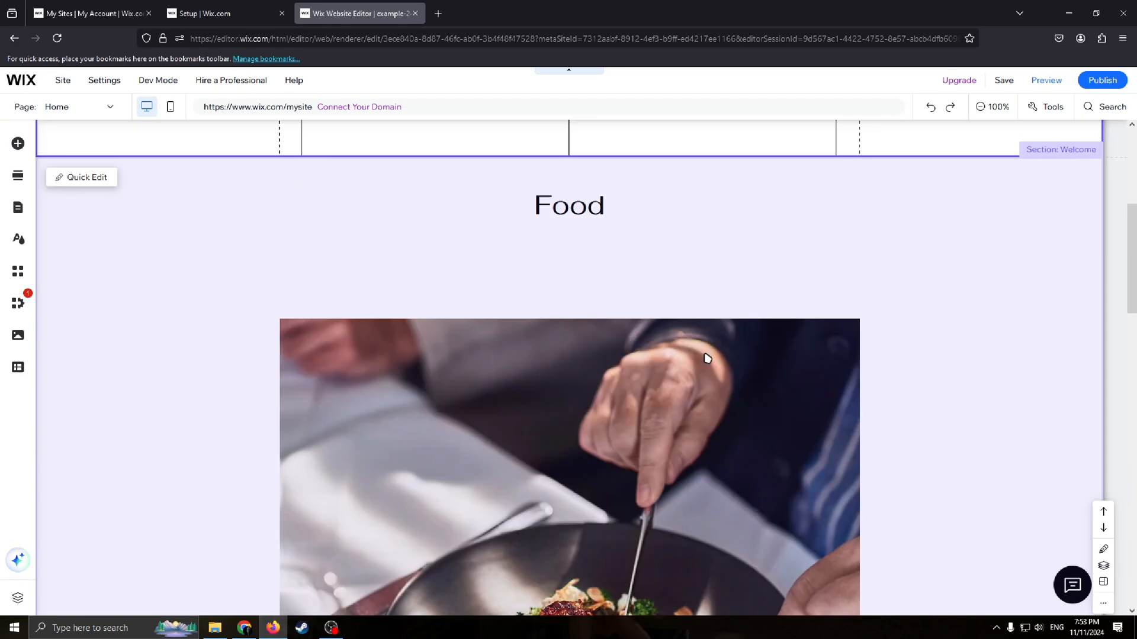